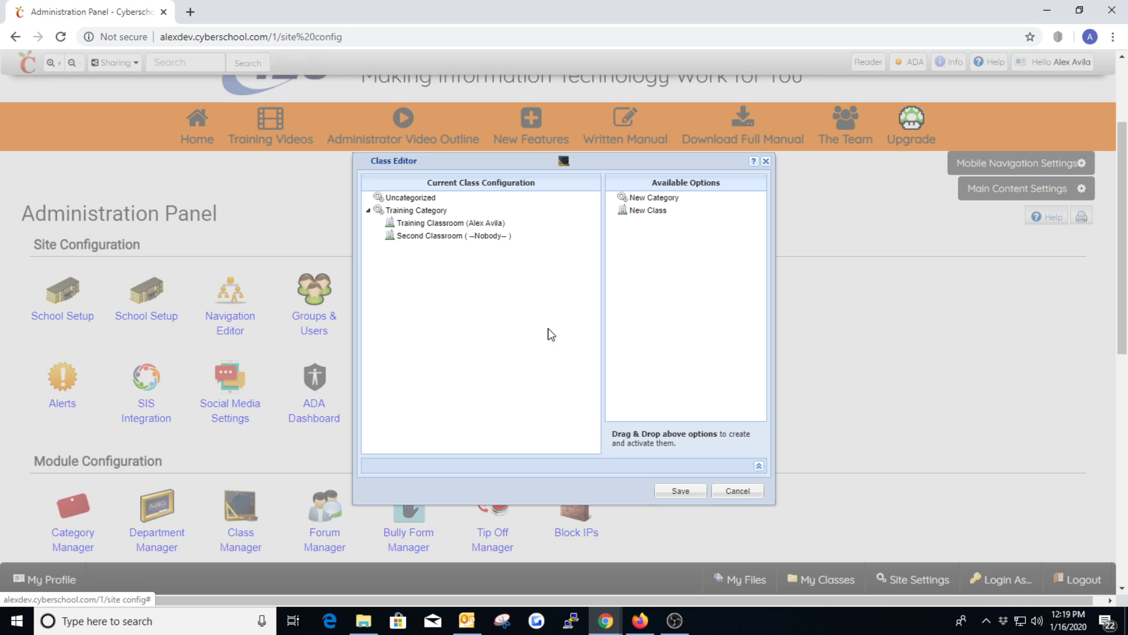
Step: View the actions available for Training Classroom in the Class Manager, leaving the class configuration as it is
left_click(766, 161)
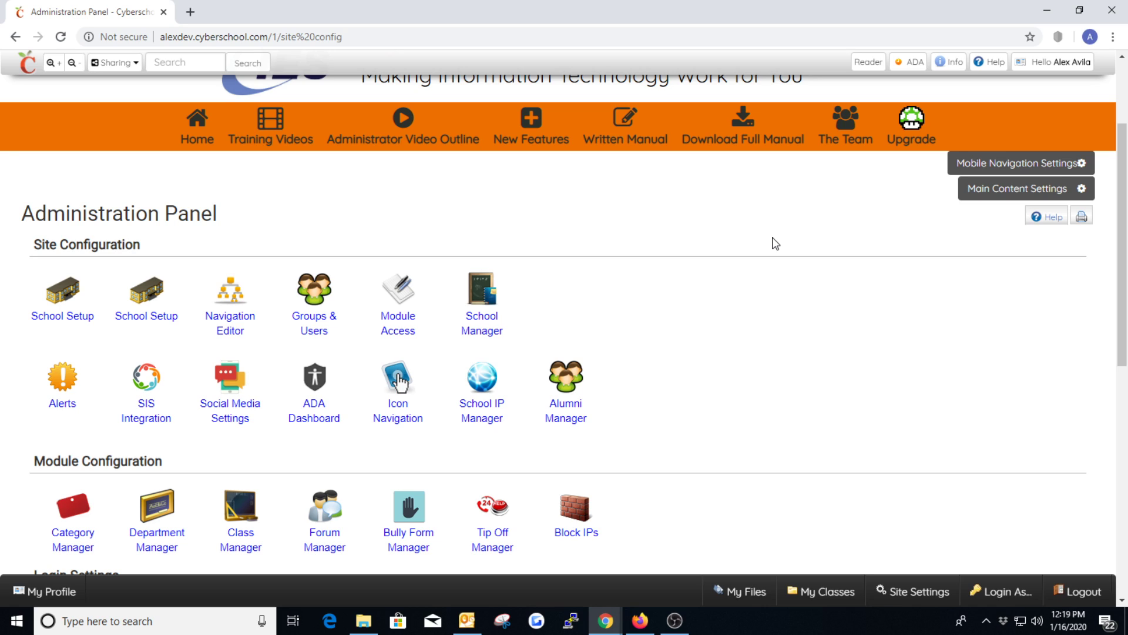
left_click(247, 536)
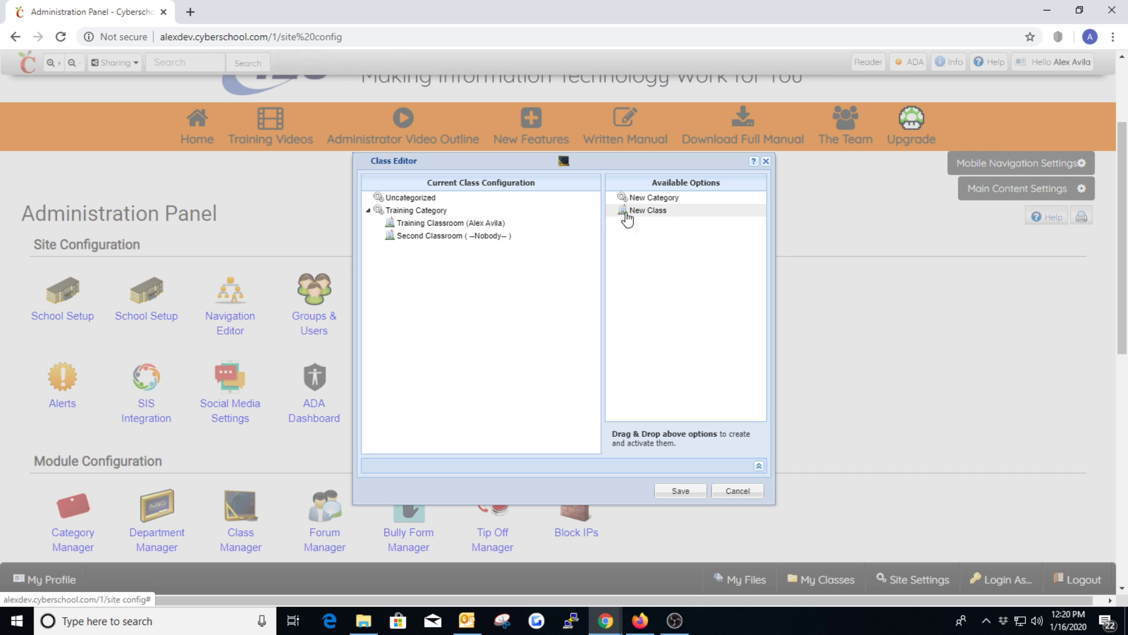
right_click(433, 232)
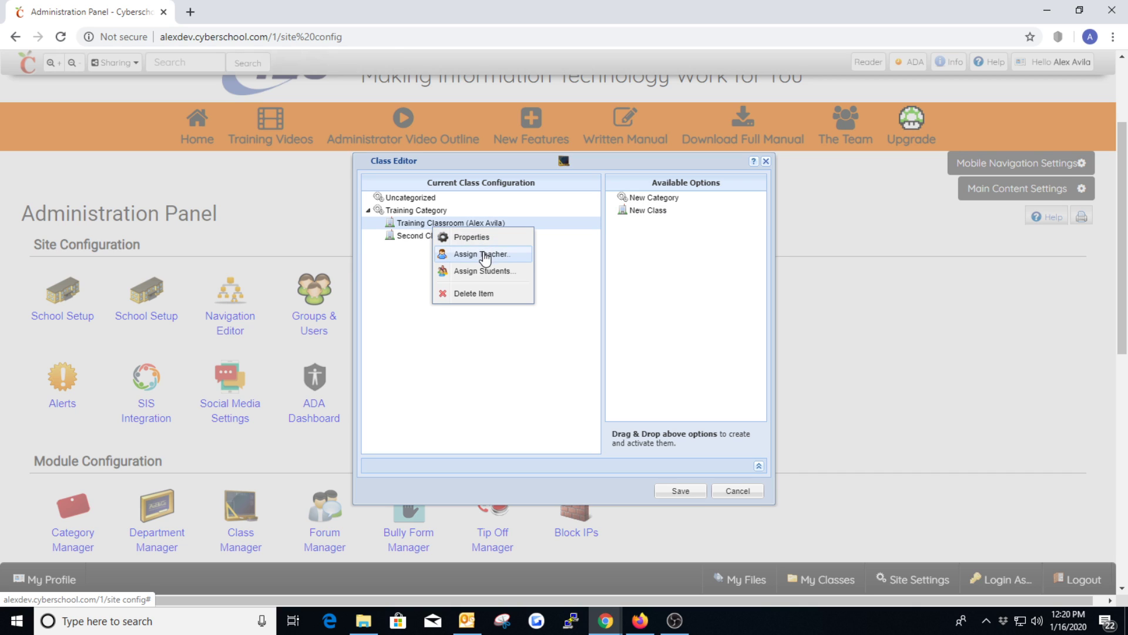
left_click(679, 244)
left_click(765, 162)
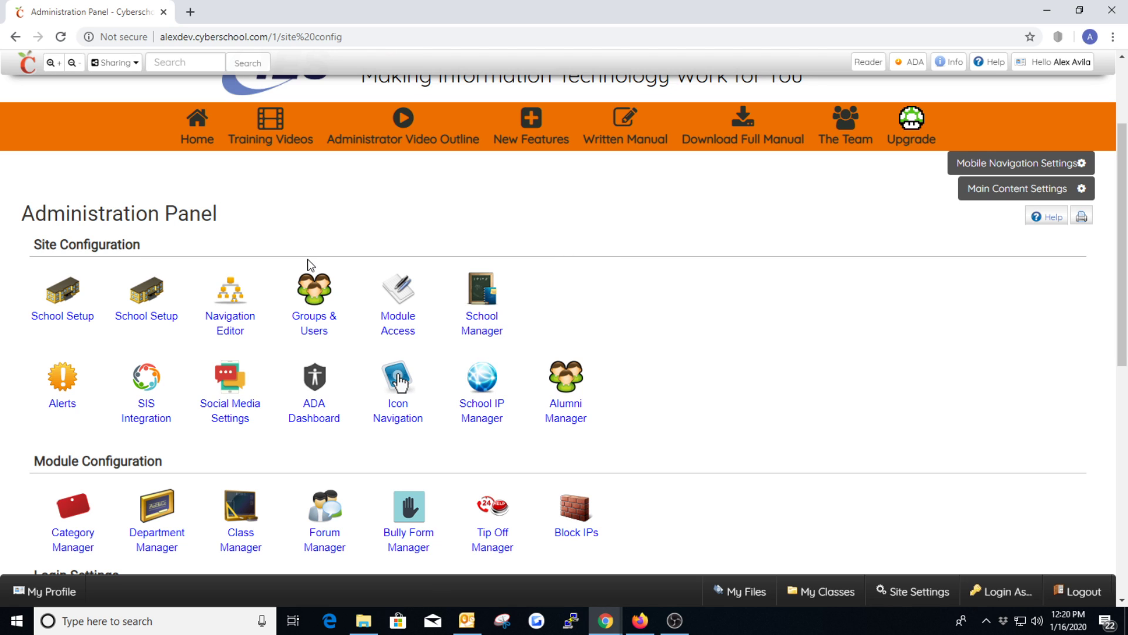
Step: Download the user import Excel template from the Groups & Users import page and open it in Excel
left_click(319, 302)
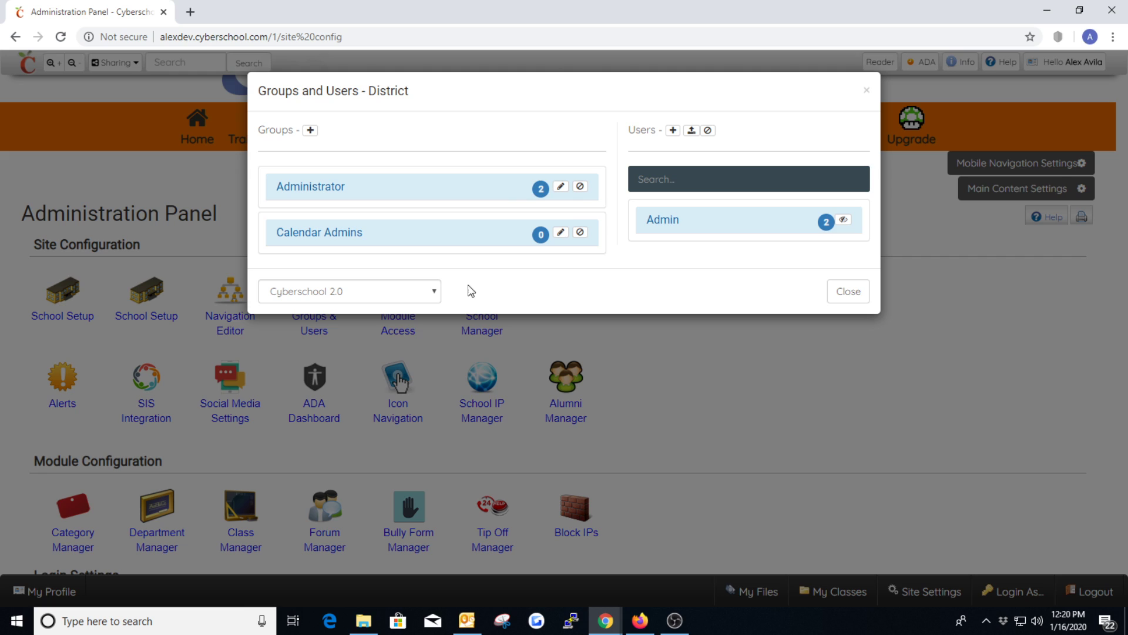
left_click(693, 132)
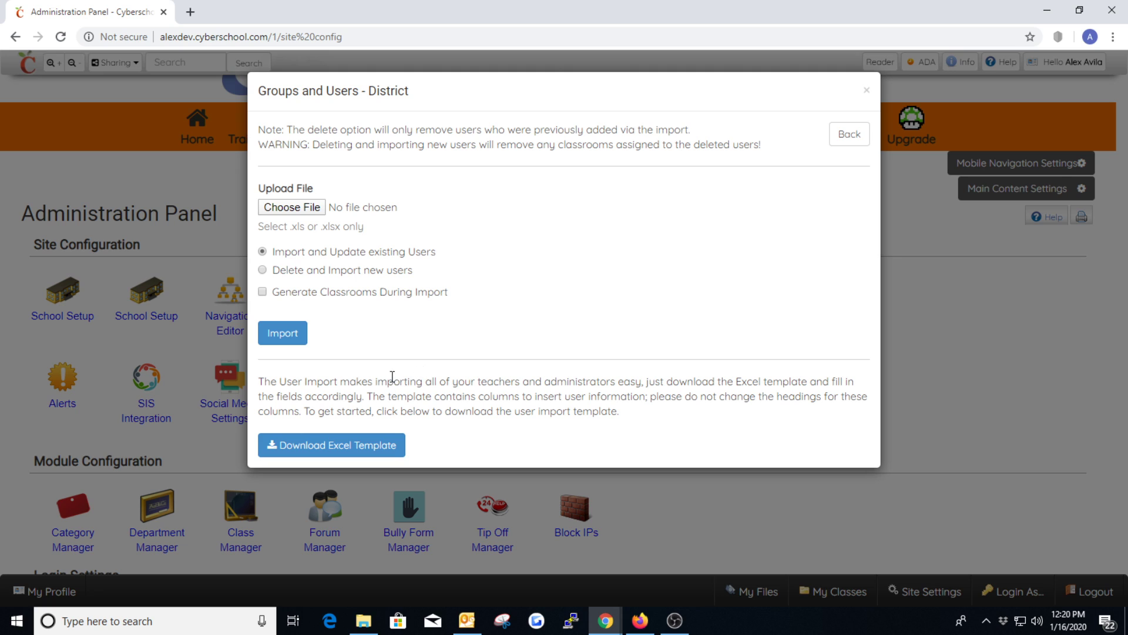
left_click(378, 446)
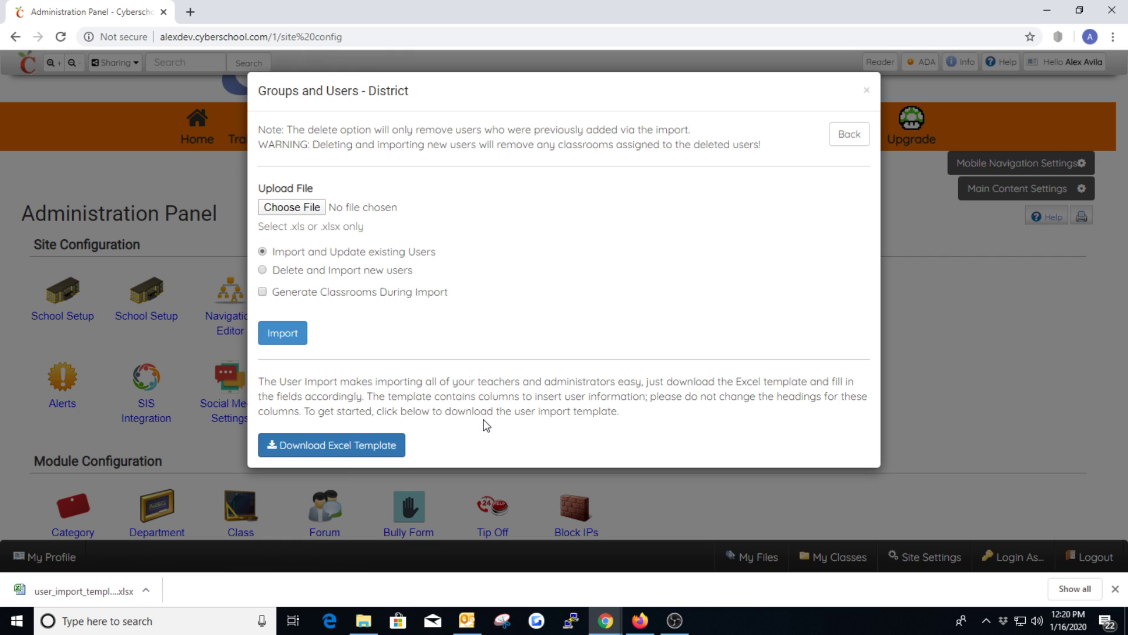
left_click(82, 590)
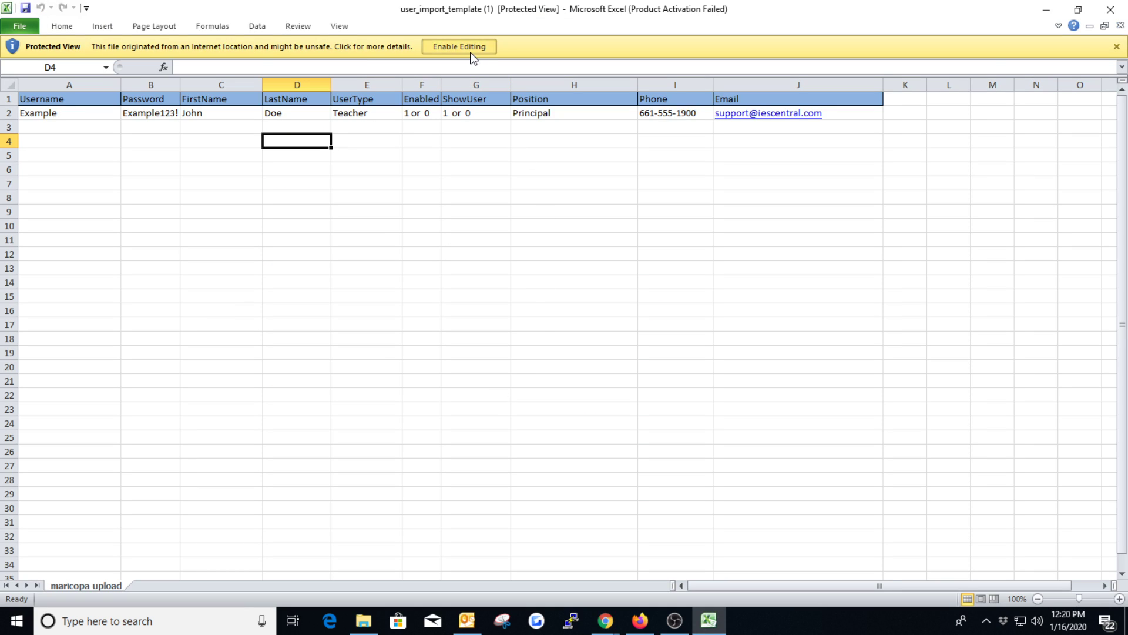
left_click(465, 47)
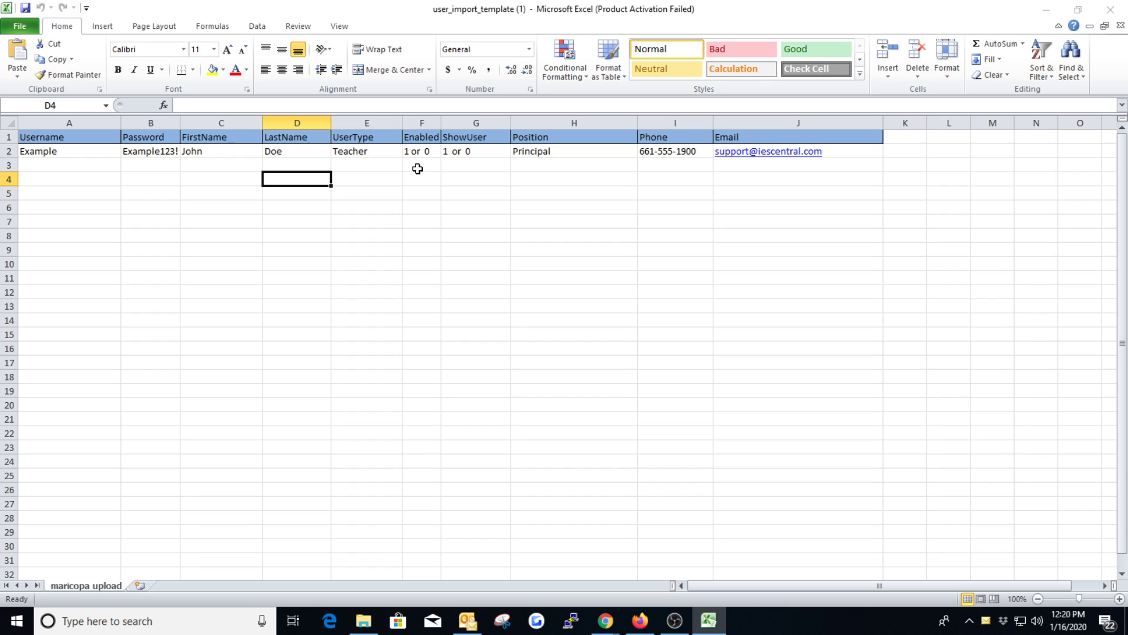
Step: Dismiss the Office activation notice and enter the new user's username in A3 and password in B3
left_click(84, 166)
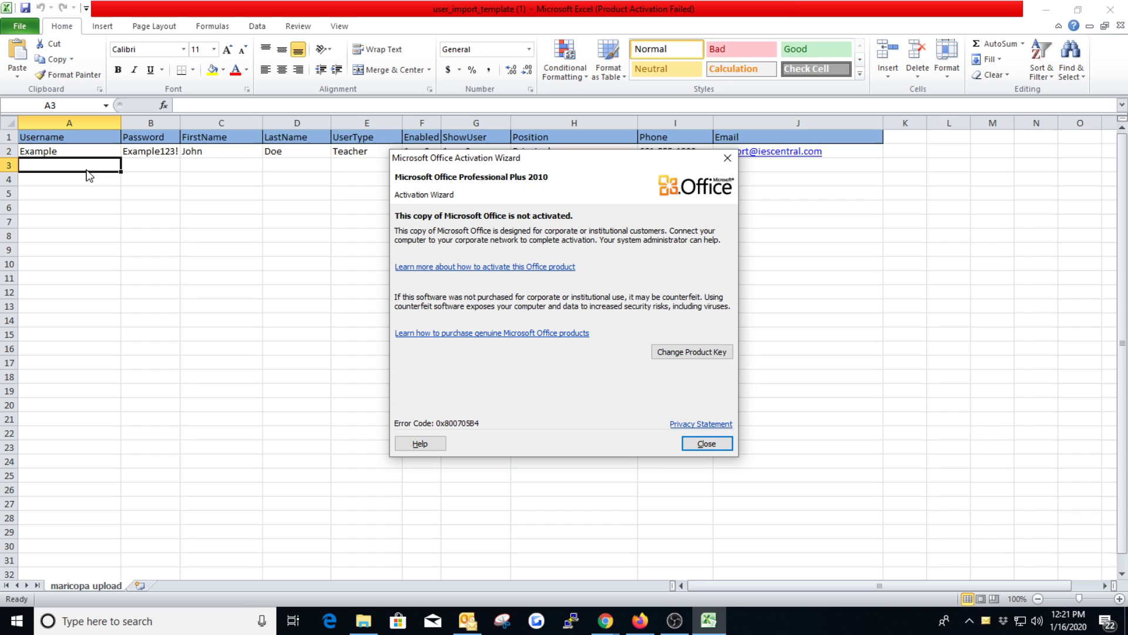
left_click(728, 157)
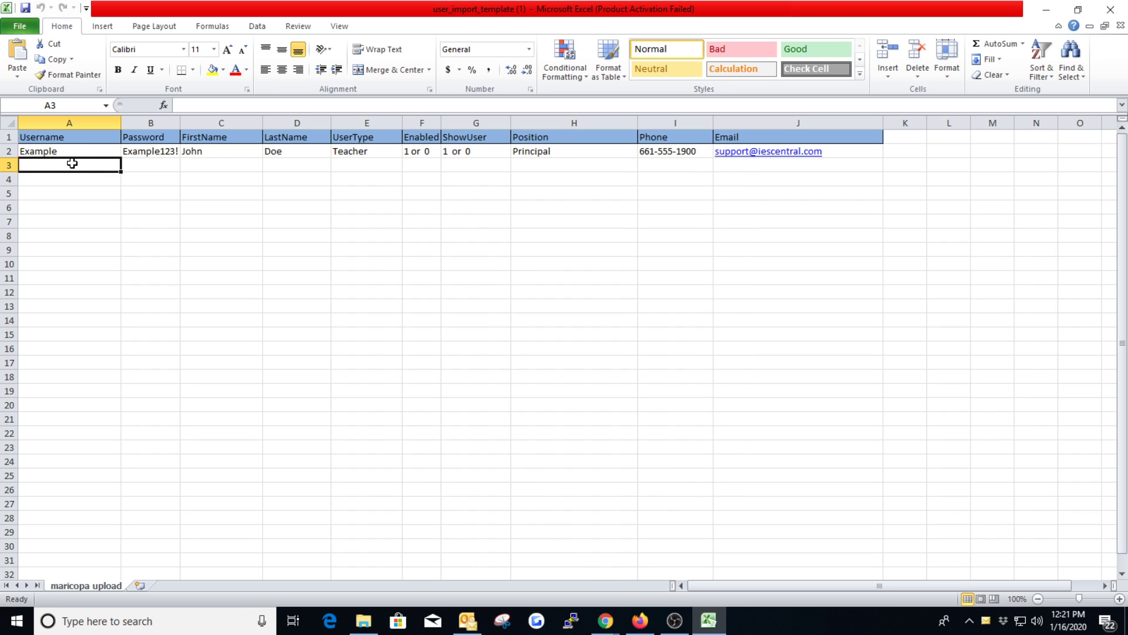
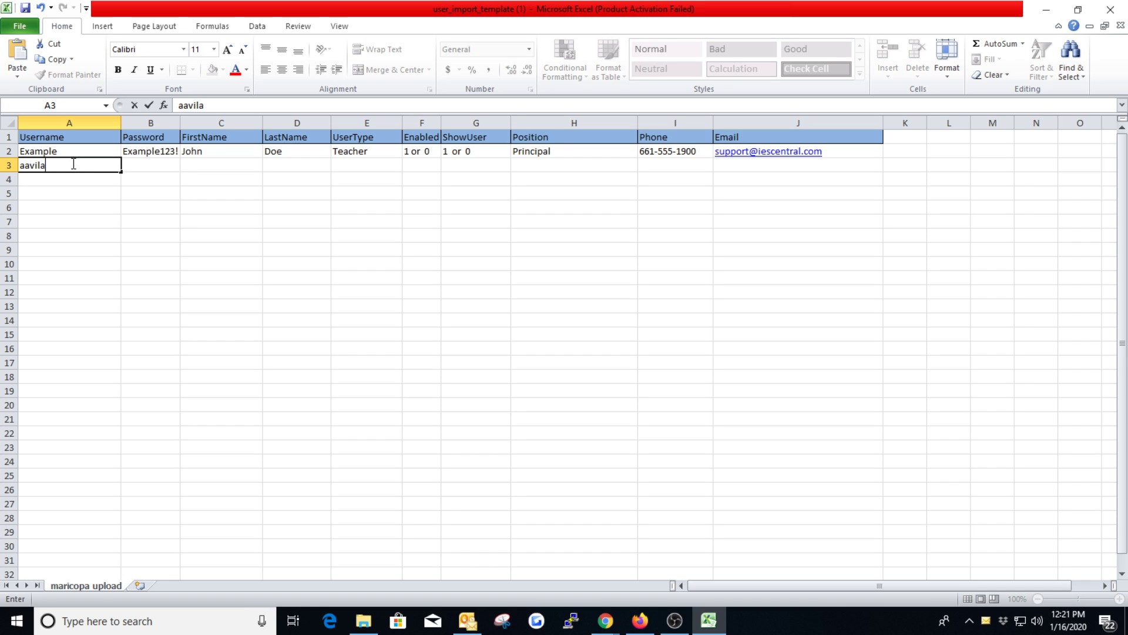
left_click(132, 162)
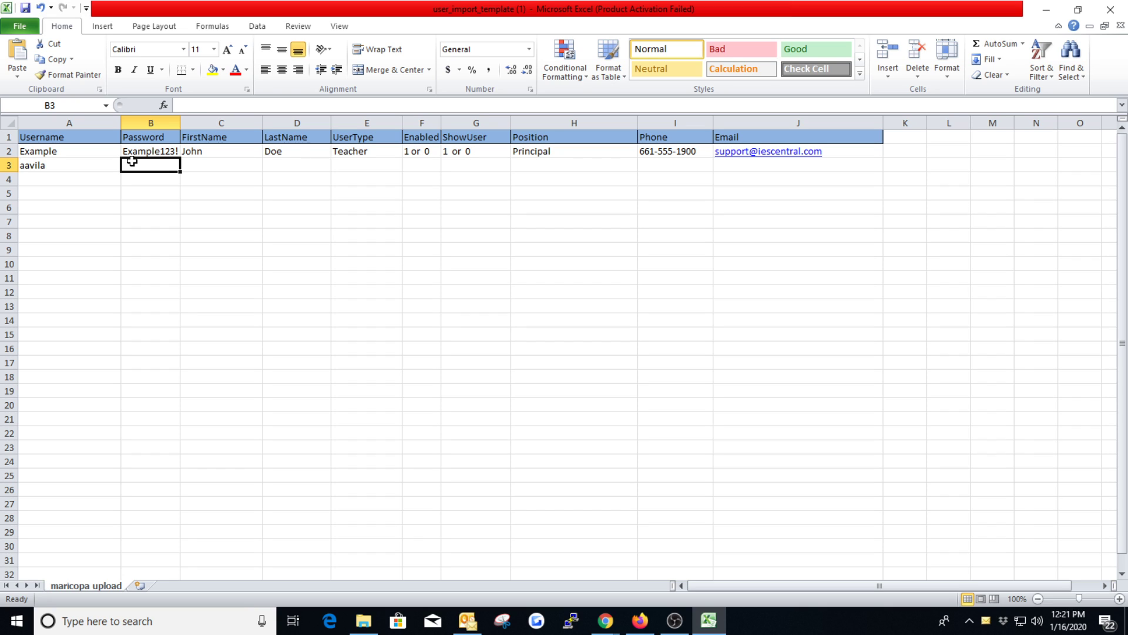
type("asdf123")
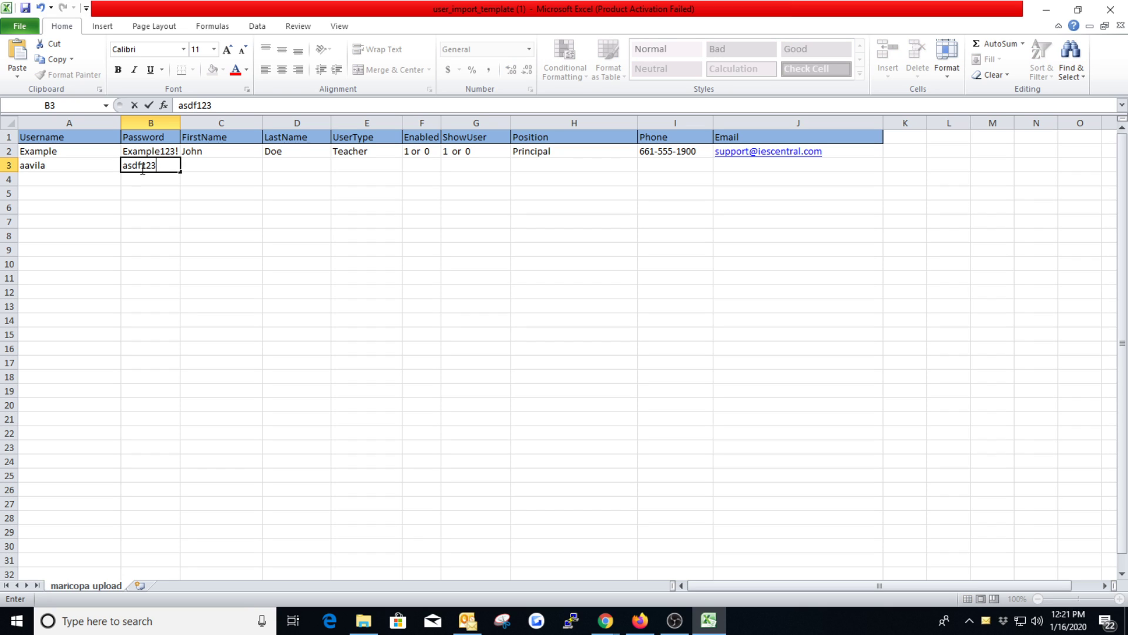
left_click(169, 182)
left_click(156, 165)
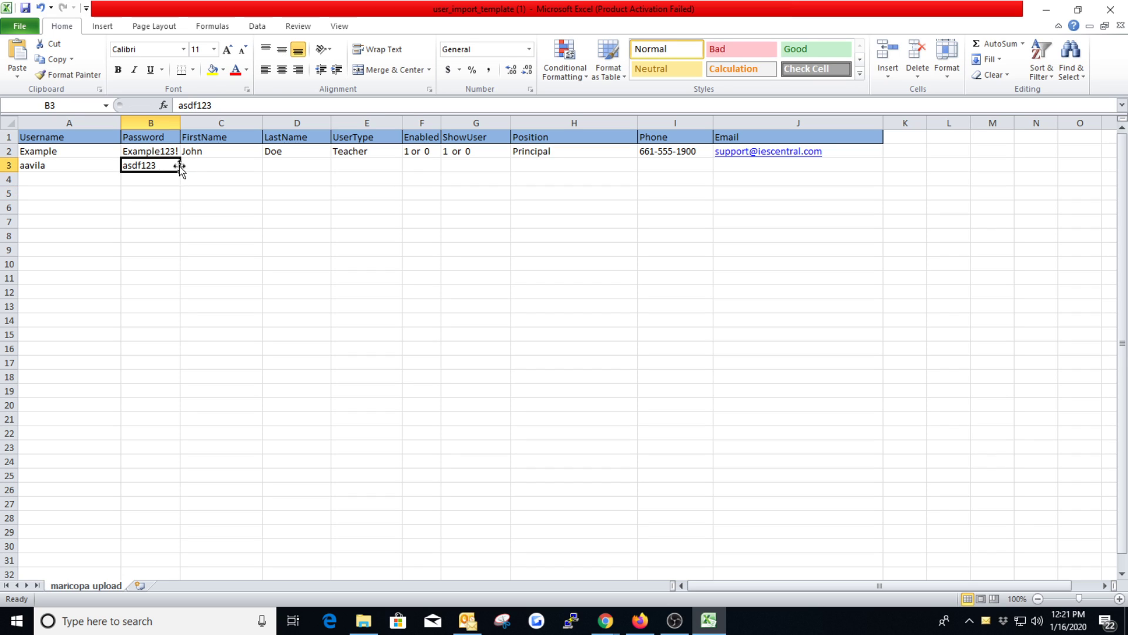
Step: Enter the user's first name in C3 and last name in D3
left_click(201, 167)
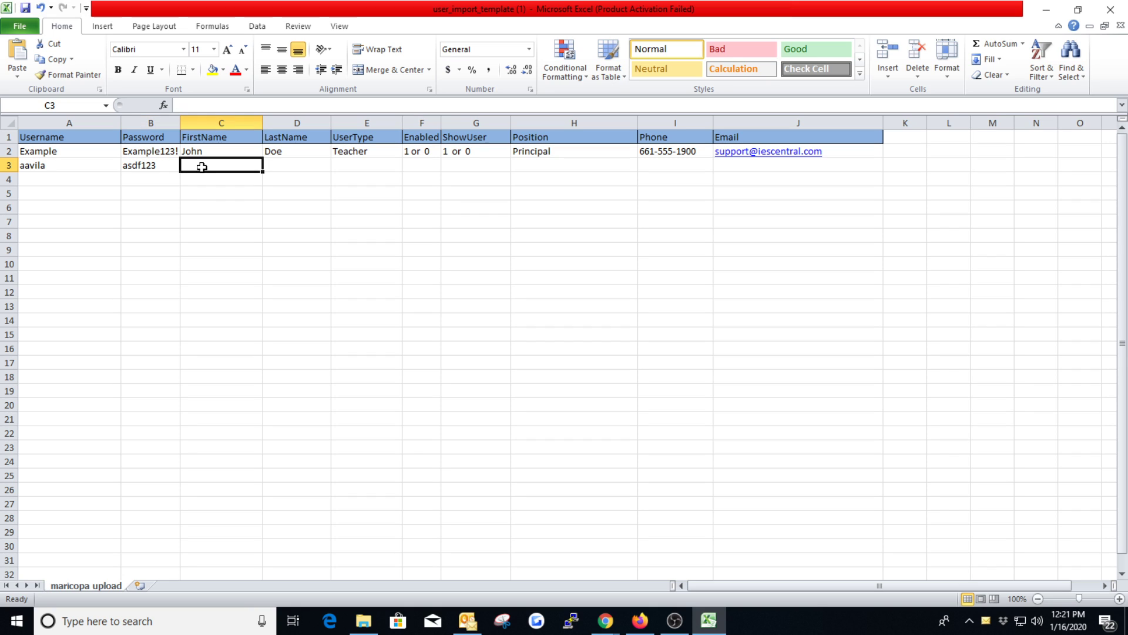
key("Tab")
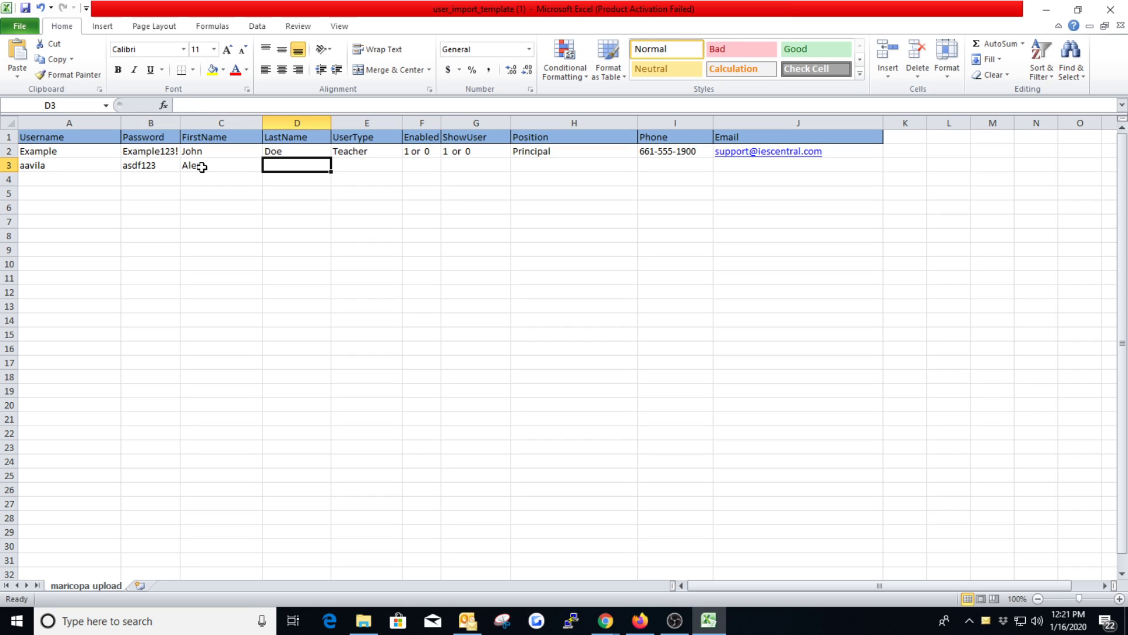
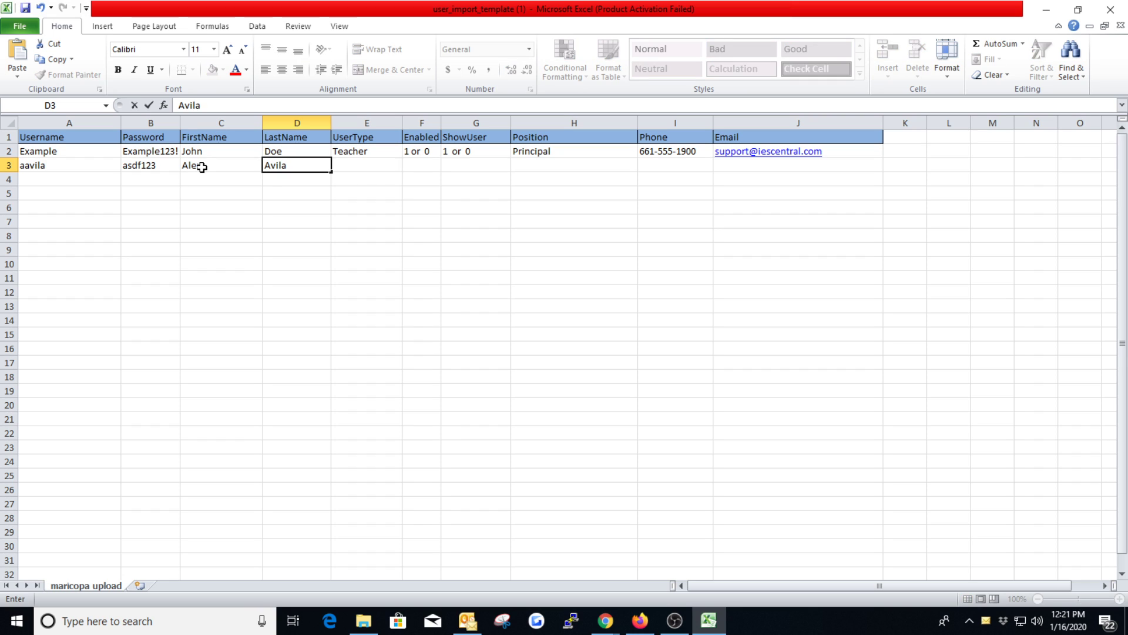
key("Tab")
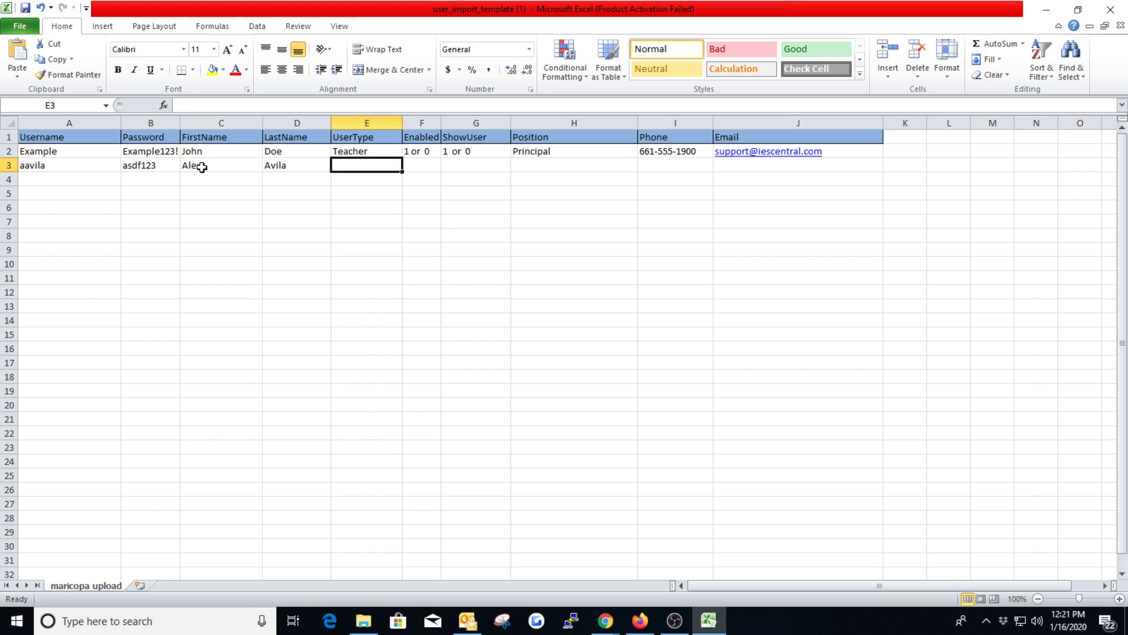
Step: Set the user's UserType in E3 to Teacher
type("Teacher")
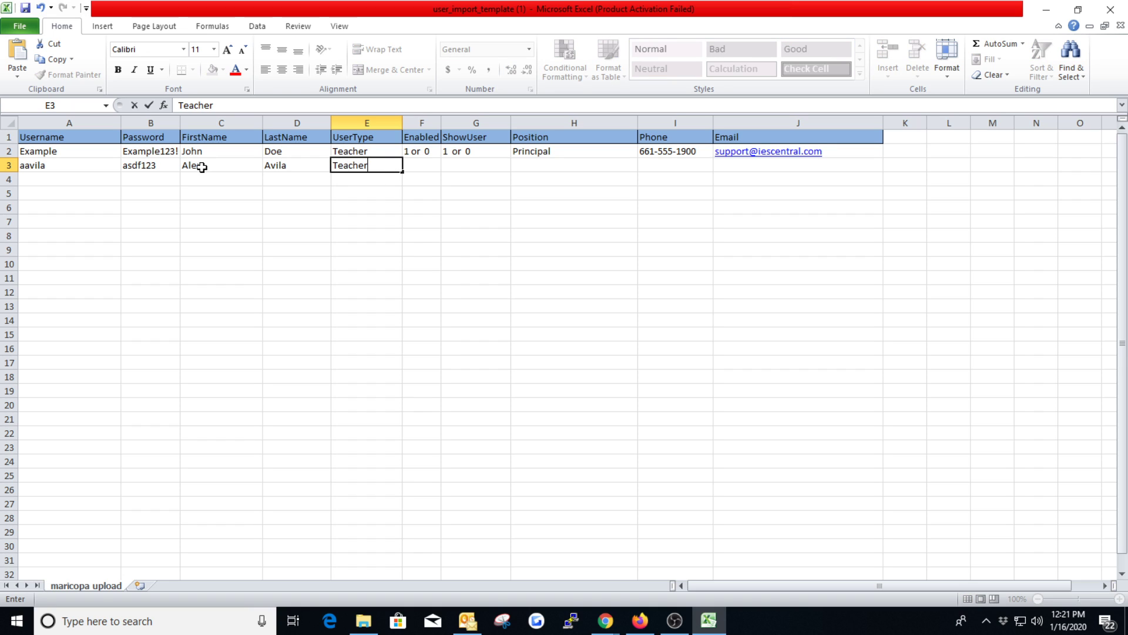
left_click(323, 195)
left_click(369, 164)
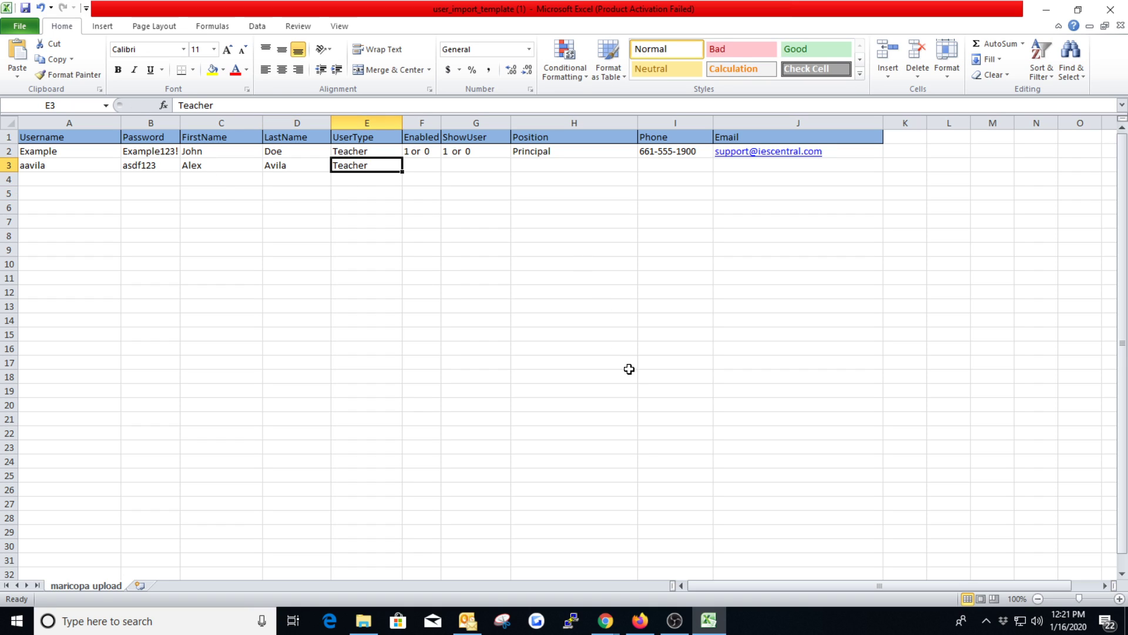
Step: Switch to Chrome to view the Groups & Users list, reopen the user import page, and return to Excel
left_click(605, 620)
left_click(758, 561)
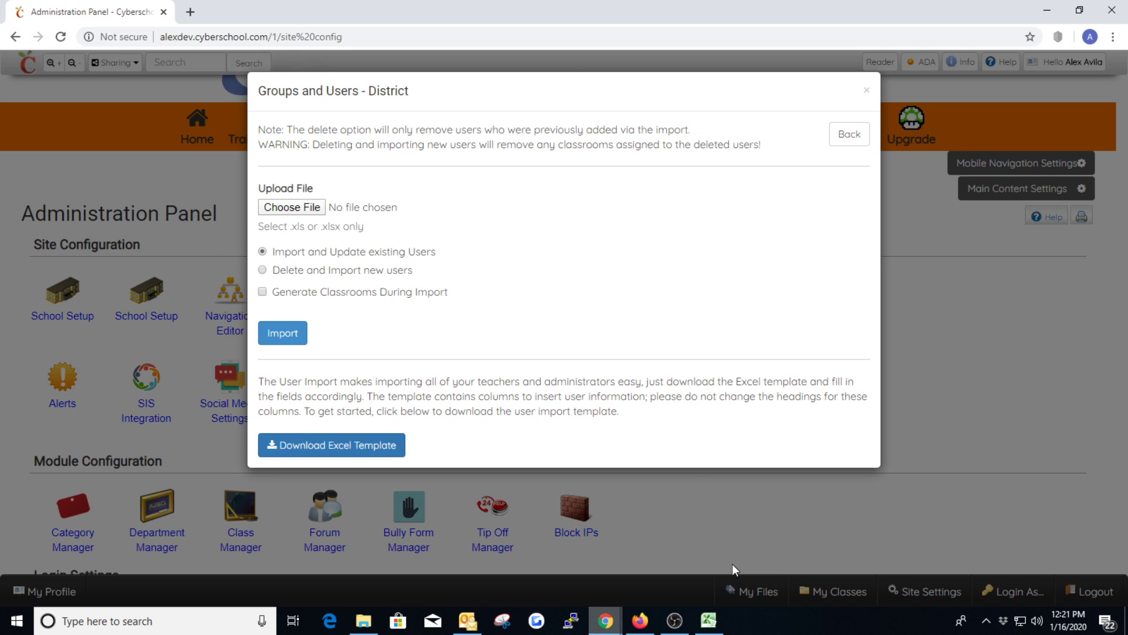
left_click(841, 131)
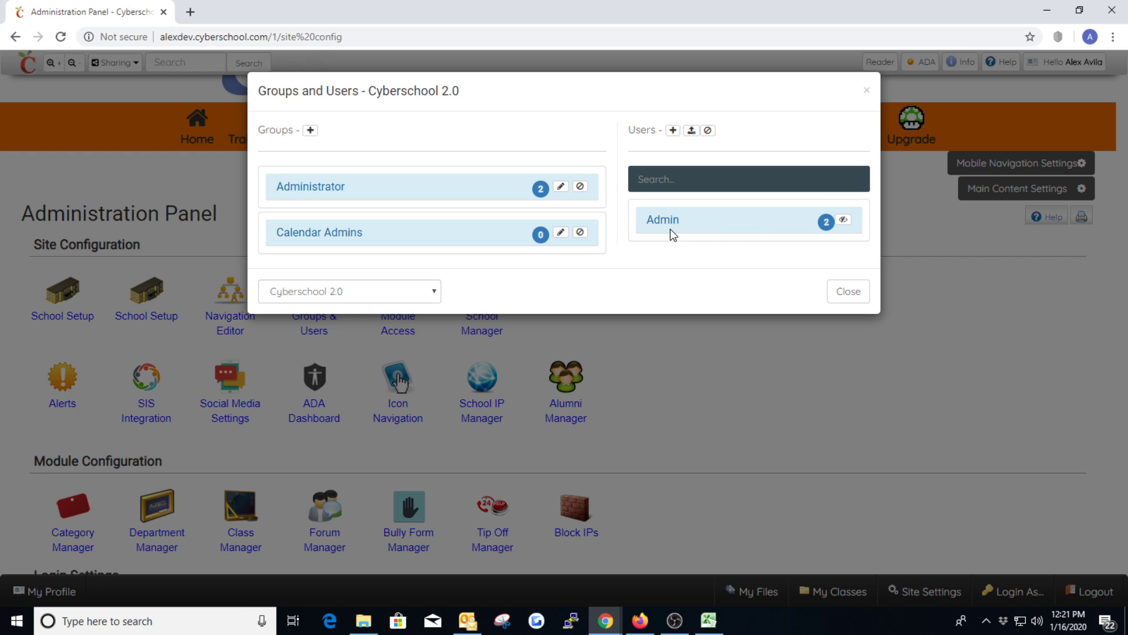
left_click(691, 130)
left_click(709, 621)
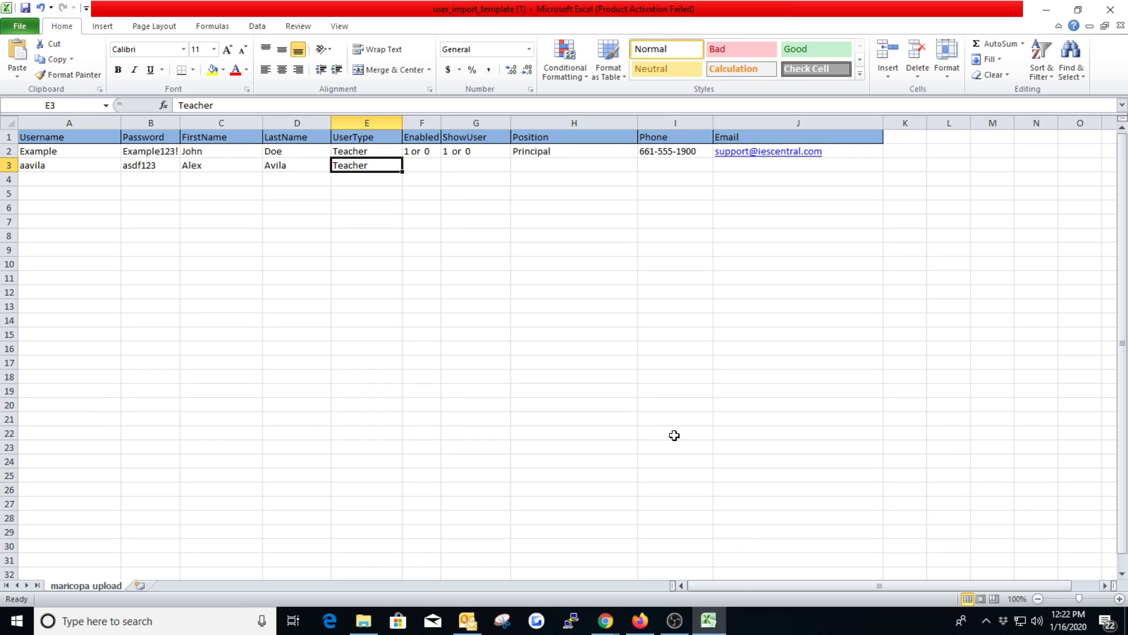
Step: Set the user's Enabled value in F3 to 1
left_click(426, 168)
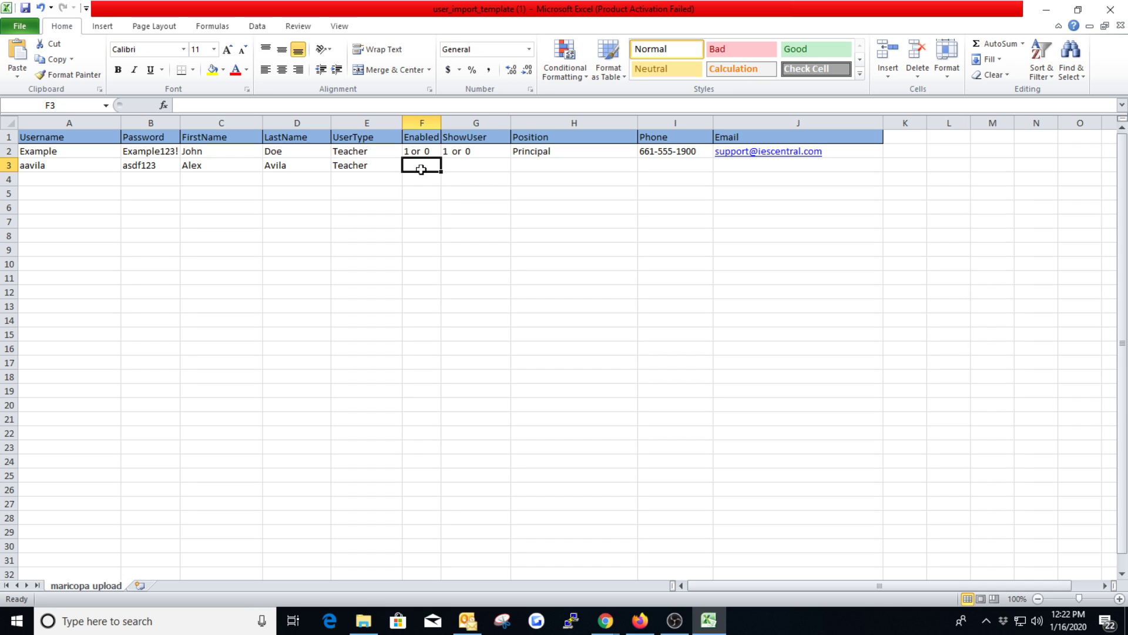
type("1")
key("BackSpace")
type("0")
key("BackSpace")
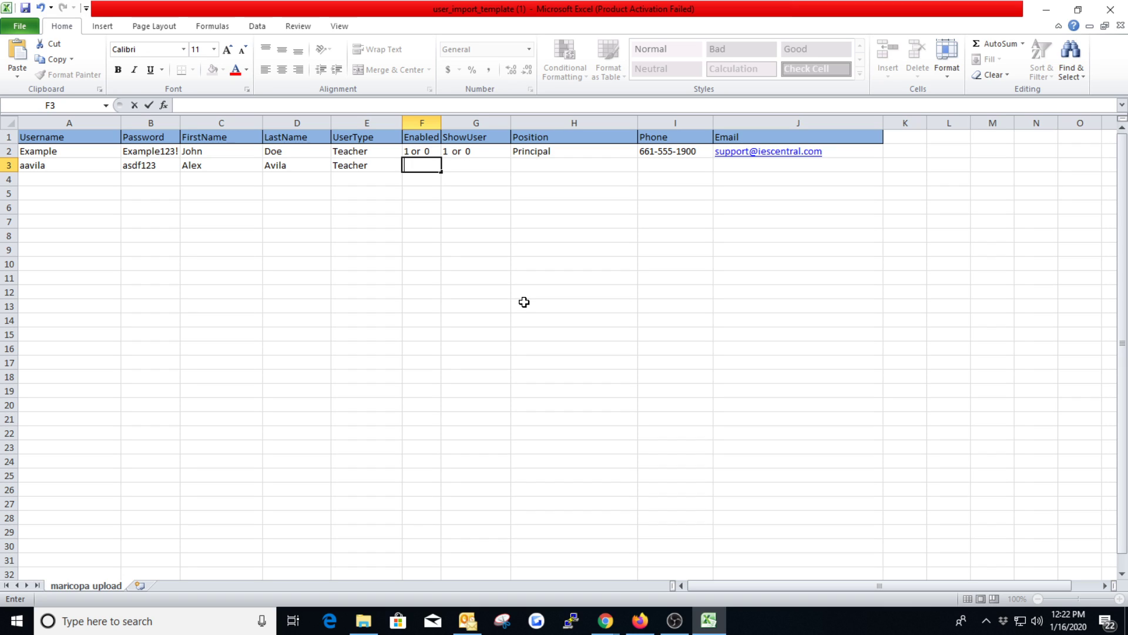
type("1")
left_click(496, 290)
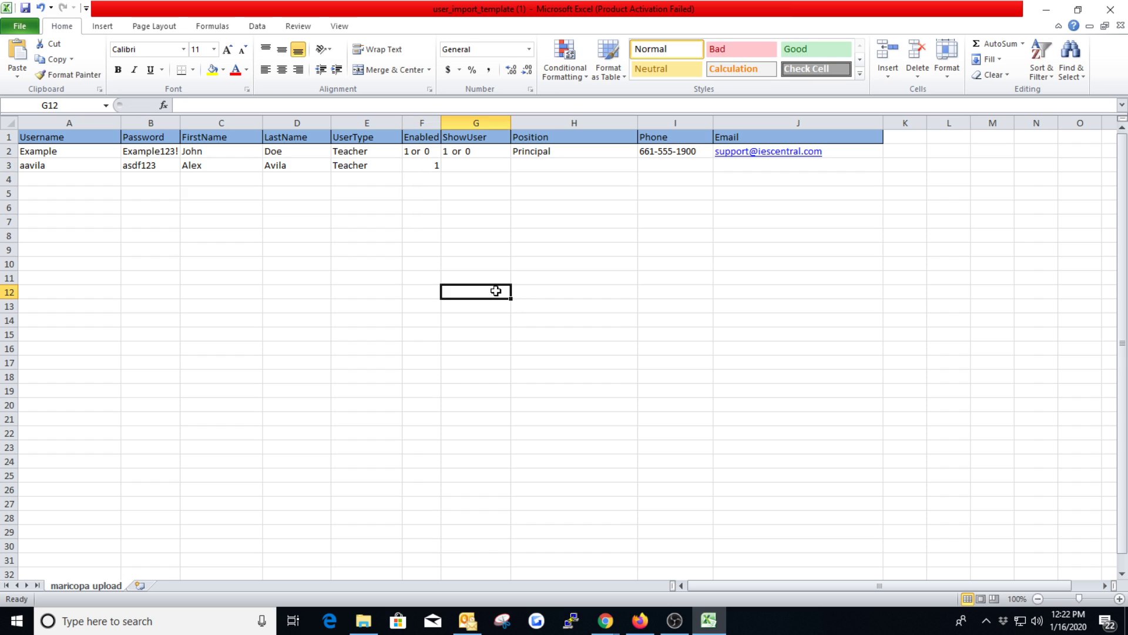
left_click(420, 167)
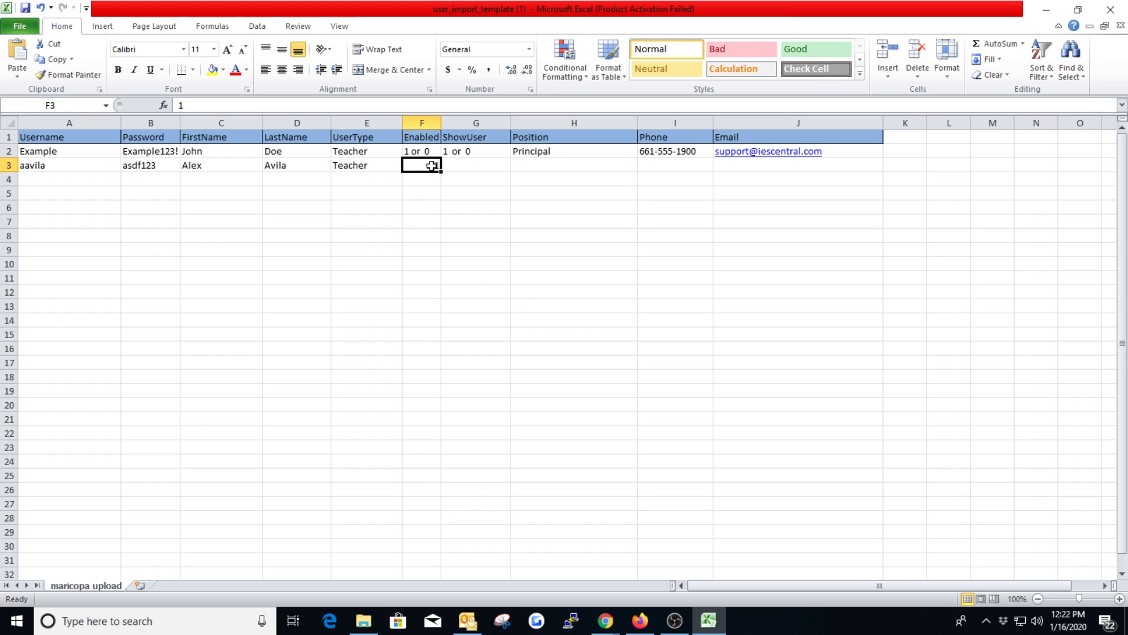
Step: Set the user's ShowUser value in G3 to 1
left_click(475, 165)
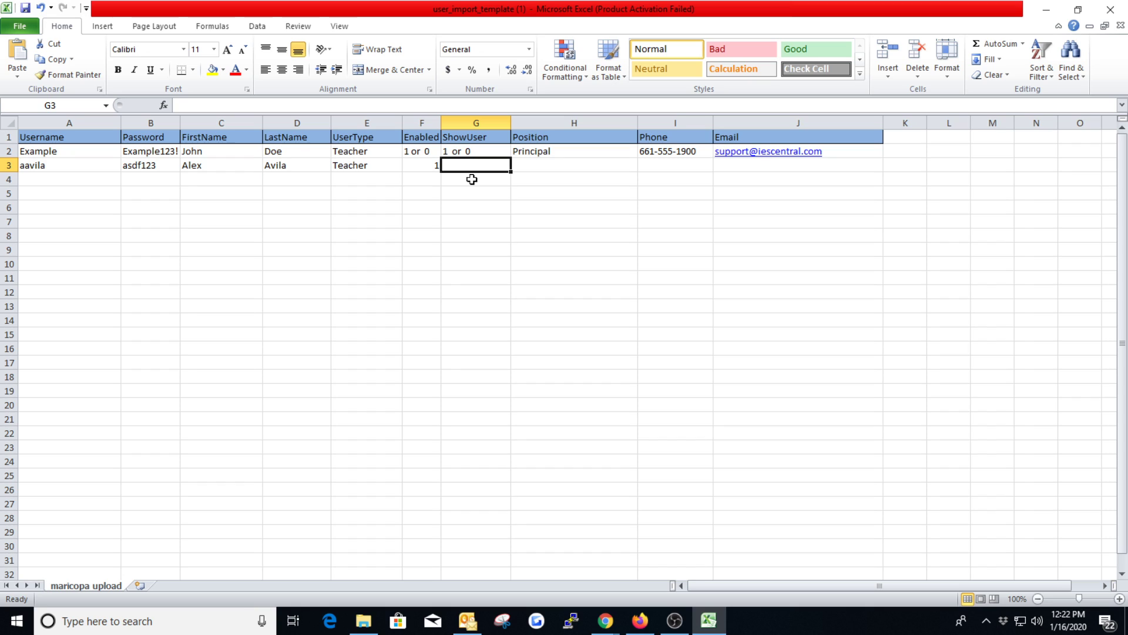
type("1")
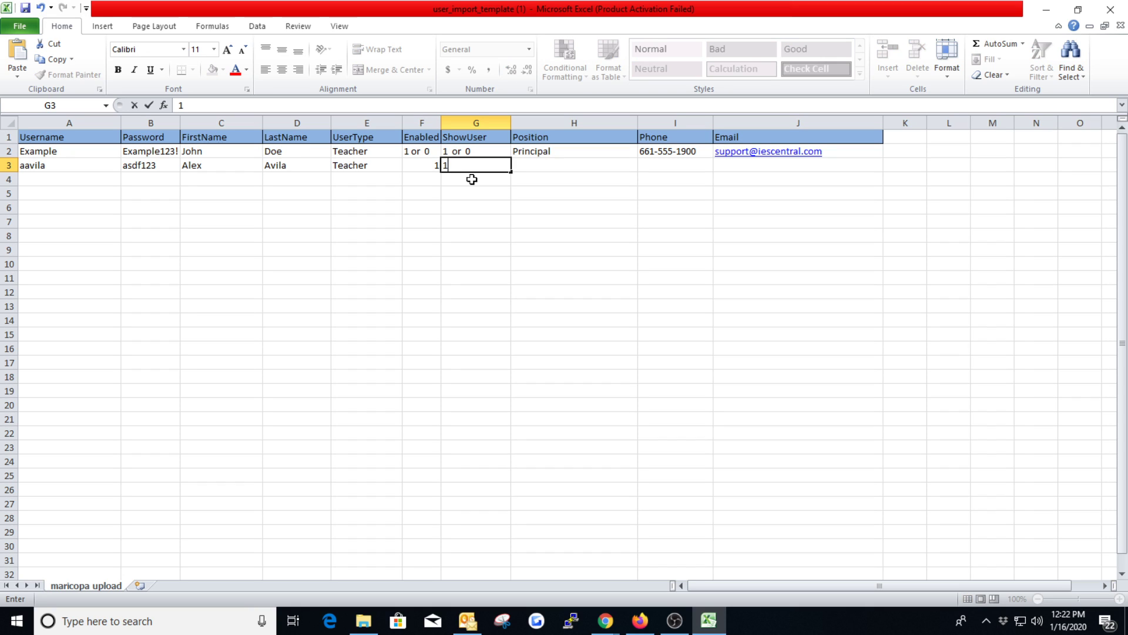
key("BackSpace")
type("0")
key("BackSpace")
type("1")
key("BackSpace")
type("1")
key("Tab")
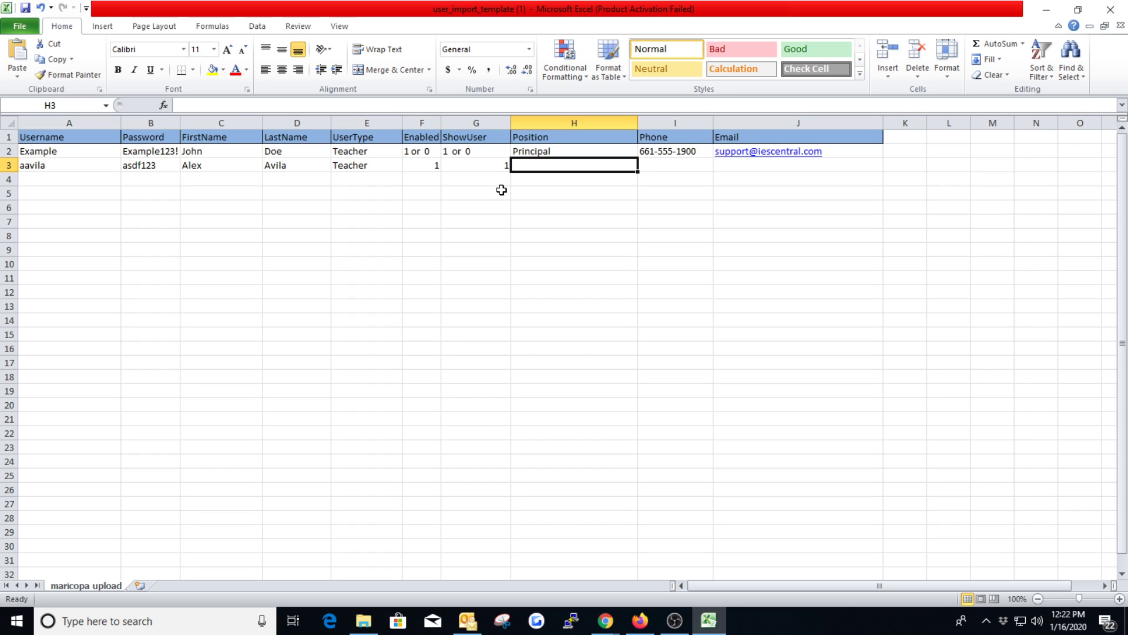
type("Kindergart")
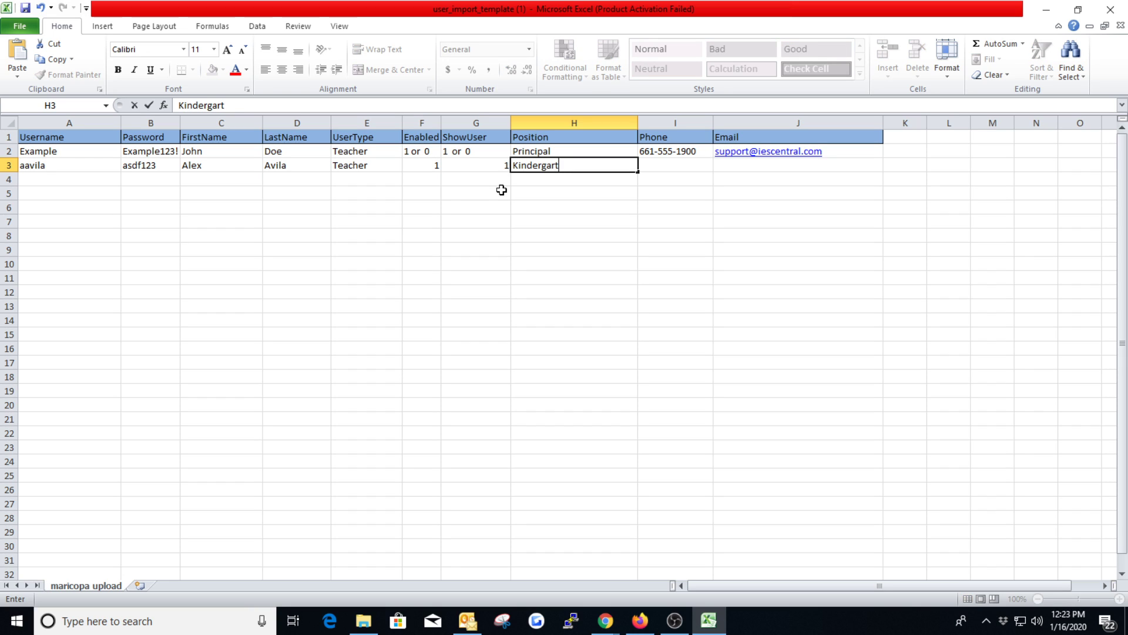
type("en")
key("BackSpace")
key("BackSpace")
key("BackSpace")
key("BackSpace")
key("BackSpace")
key("BackSpace")
key("BackSpace")
key("BackSpace")
key("BackSpace")
key("BackSpace")
key("BackSpace")
key("BackSpace")
type("Technolog")
key("BackSpace")
key("BackSpace")
key("BackSpace")
key("BackSpace")
key("BackSpace")
key("BackSpace")
key("BackSpace")
key("BackSpace")
key("BackSpace")
type("Ka")
key("BackSpace")
type("eyboarding IN")
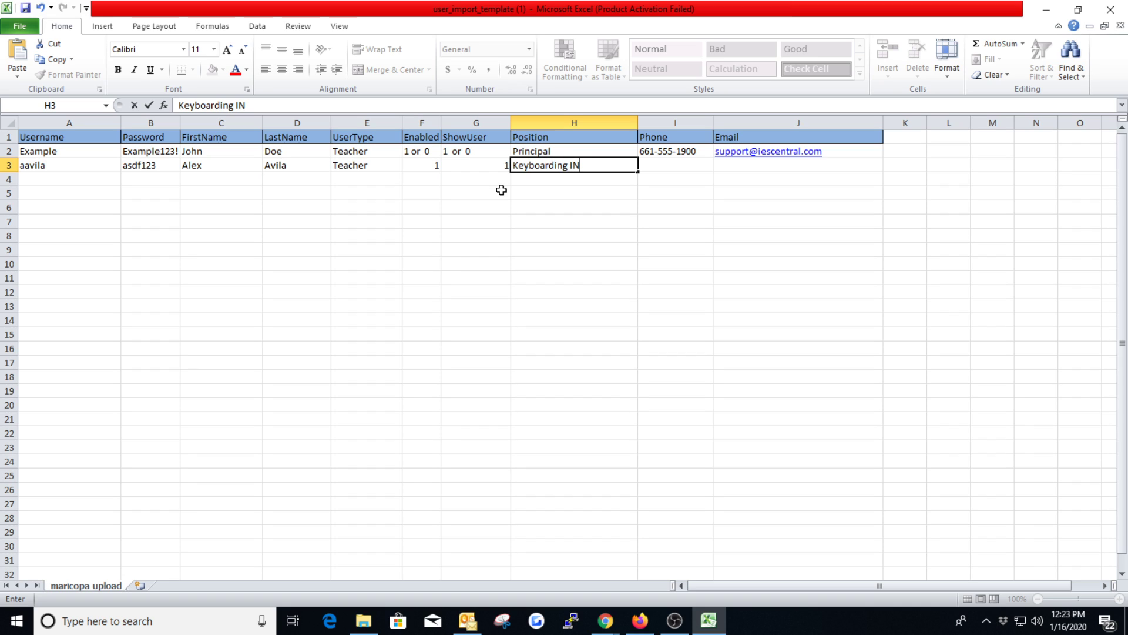
key("BackSpace")
key("BackSpace")
key("BackSpace")
key("BackSpace")
key("BackSpace")
key("BackSpace")
key("BackSpace")
key("BackSpace")
key("BackSpace")
key("BackSpace")
key("BackSpace")
key("BackSpace")
key("BackSpace")
key("BackSpace")
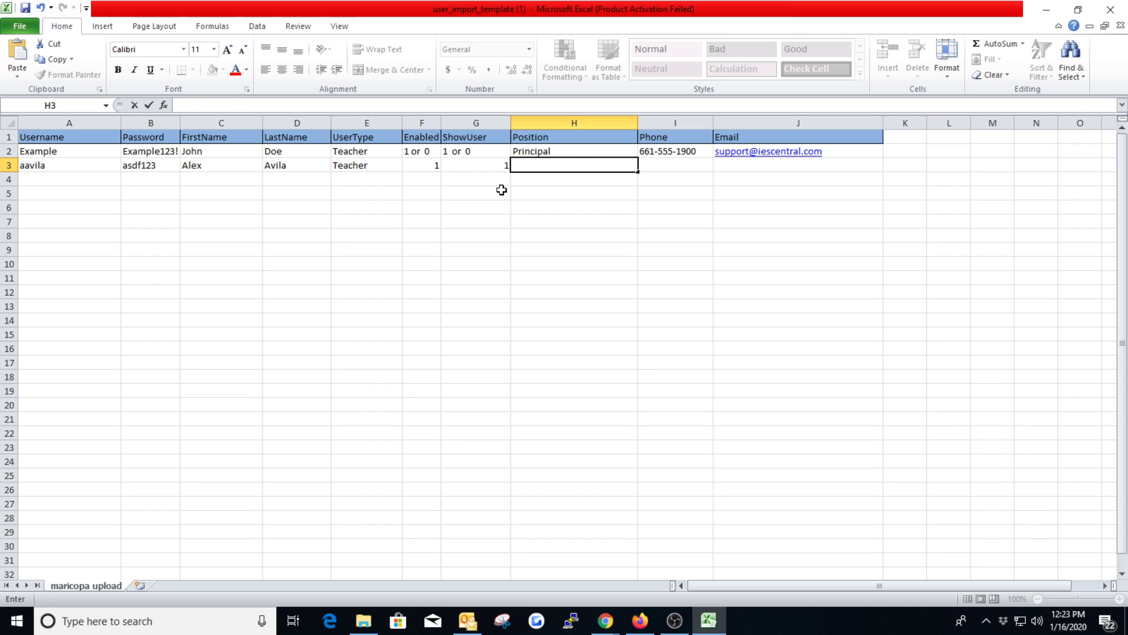
Step: Enter Tech Support as the user's Position in H3
type("Tech Support")
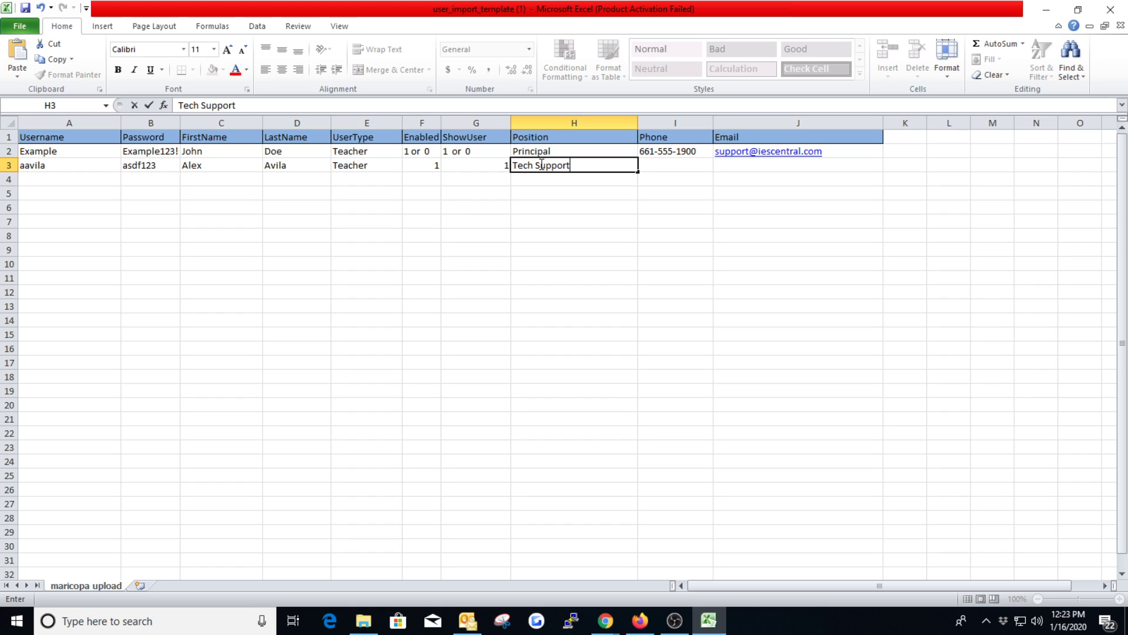
Step: Enter the user's e-mail address in the Email column of row 3 (J3)
left_click(669, 167)
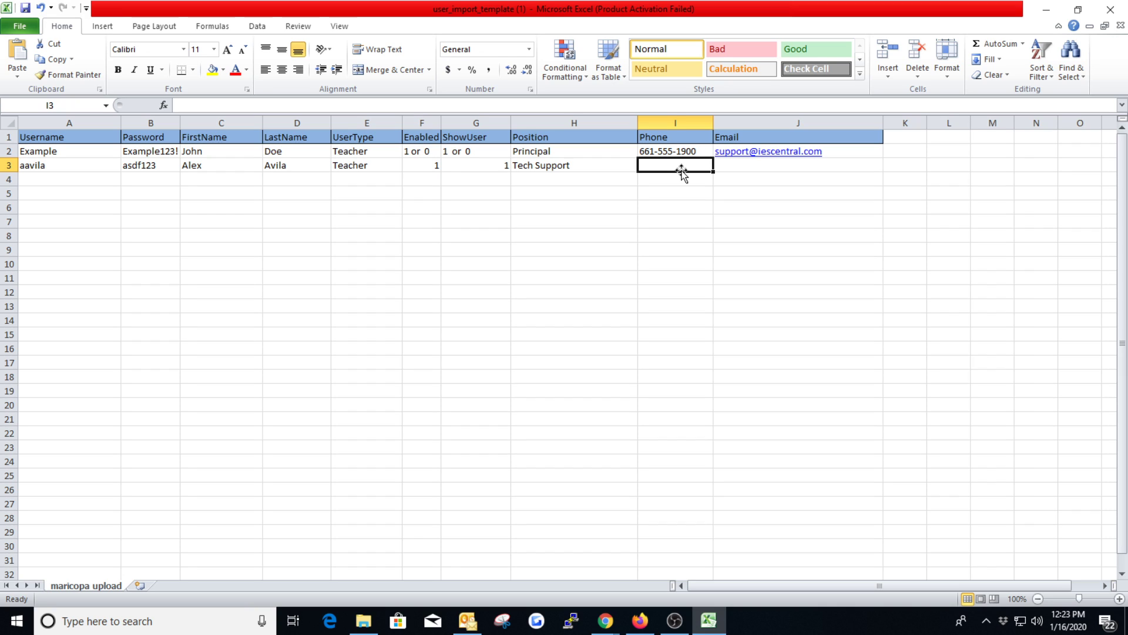
left_click(660, 179)
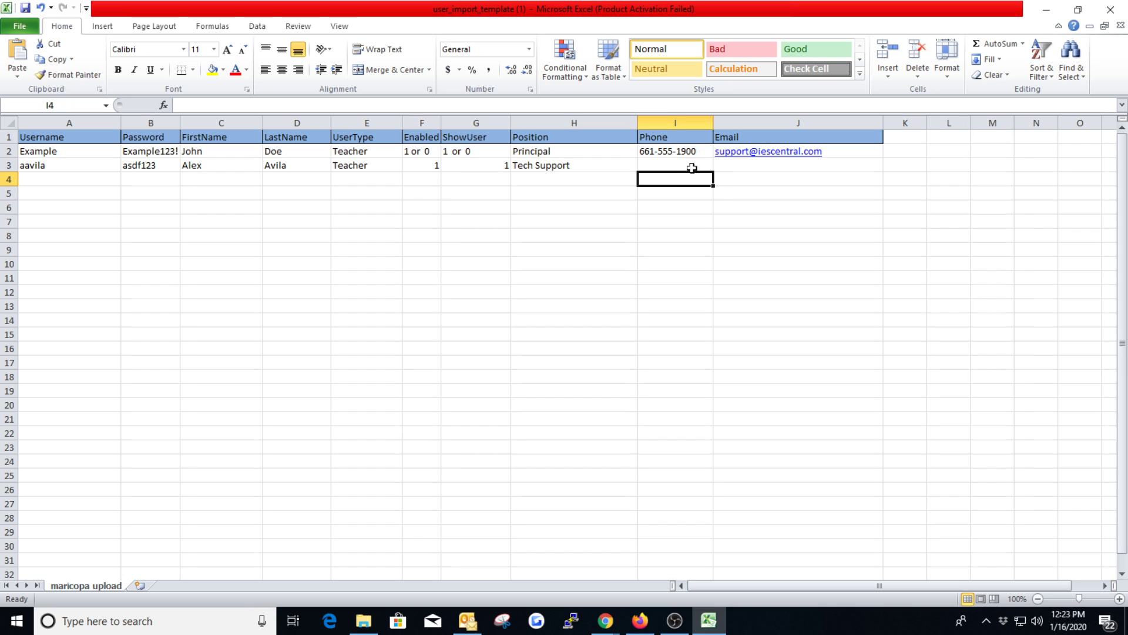
left_click(734, 165)
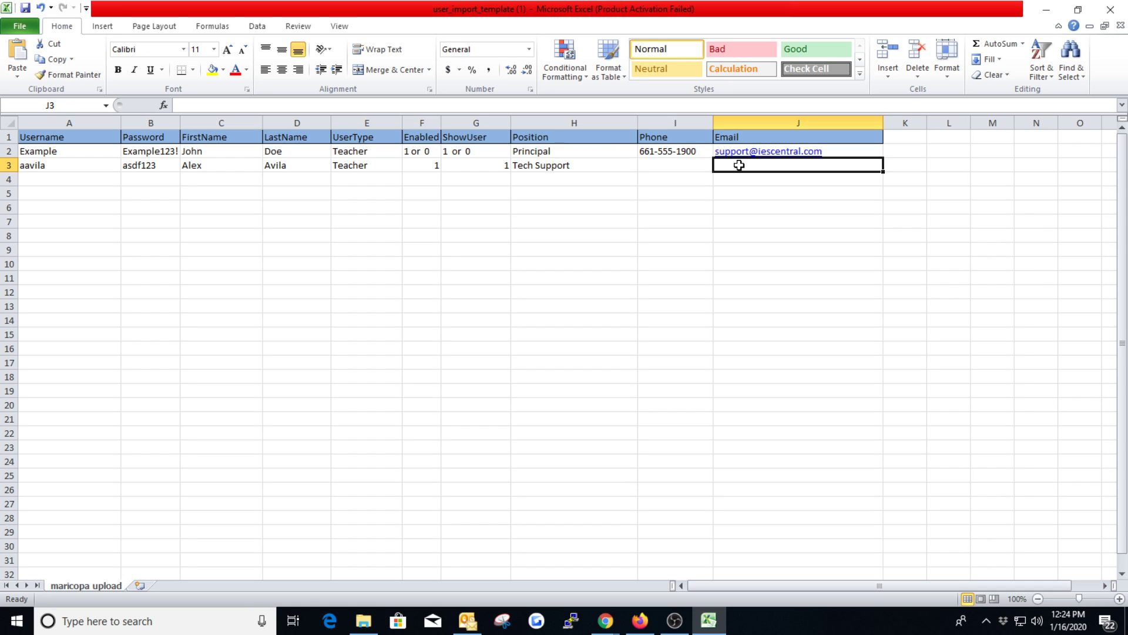
left_click(772, 179)
left_click(763, 166)
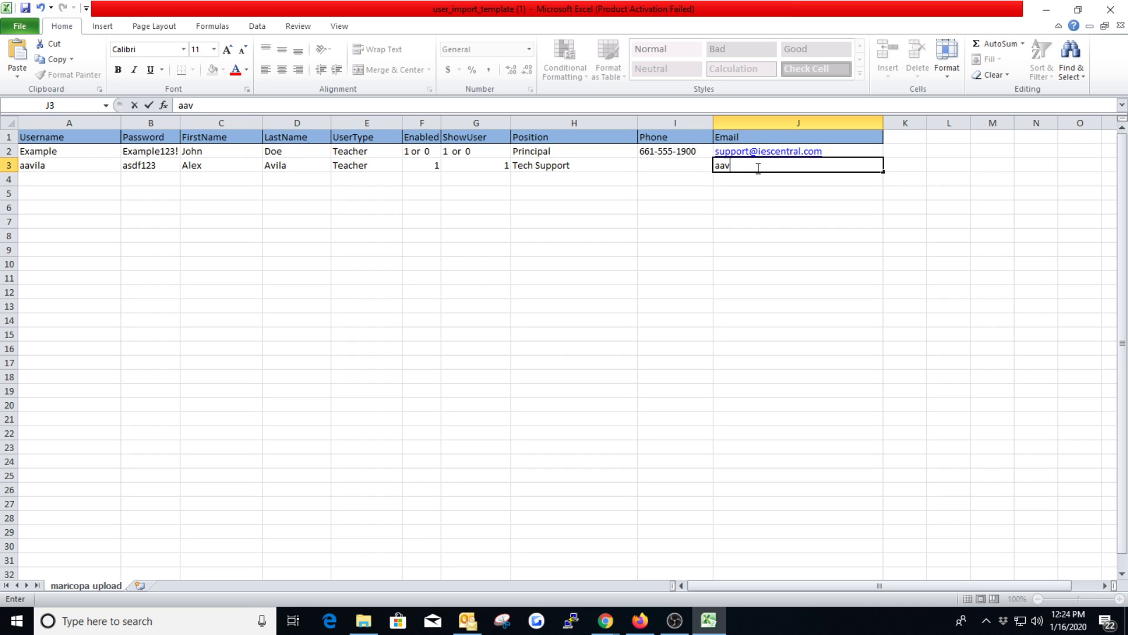
left_click(683, 197)
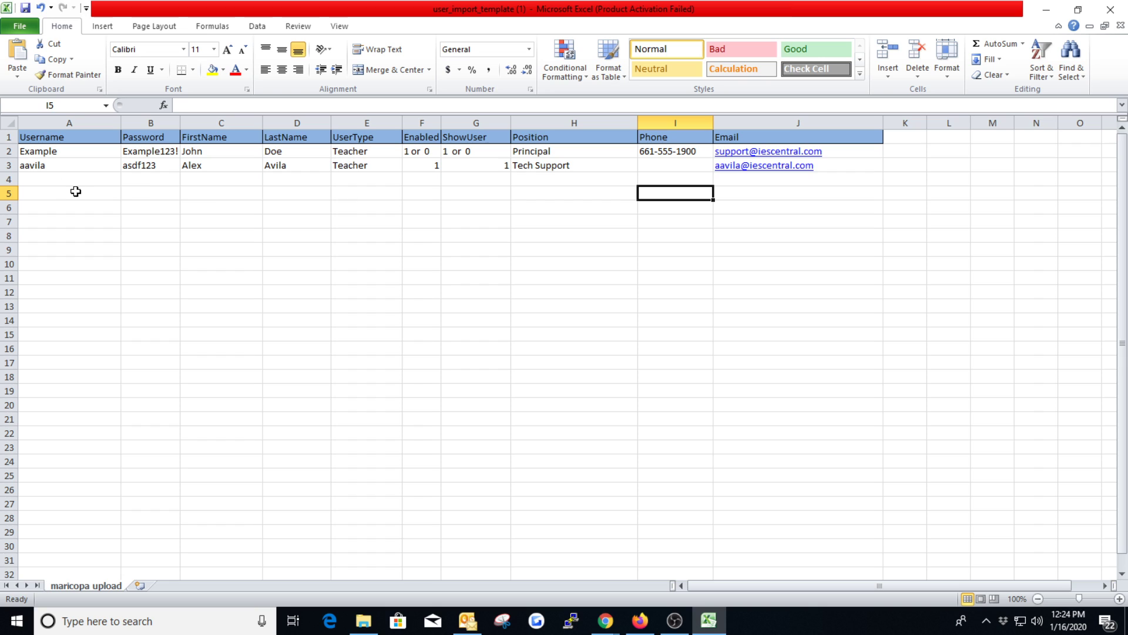
Step: Switch to Chrome and choose user_import_template (1) from the Migrations folder in Downloads as the upload file for the user import
left_click_drag(36, 154, 805, 486)
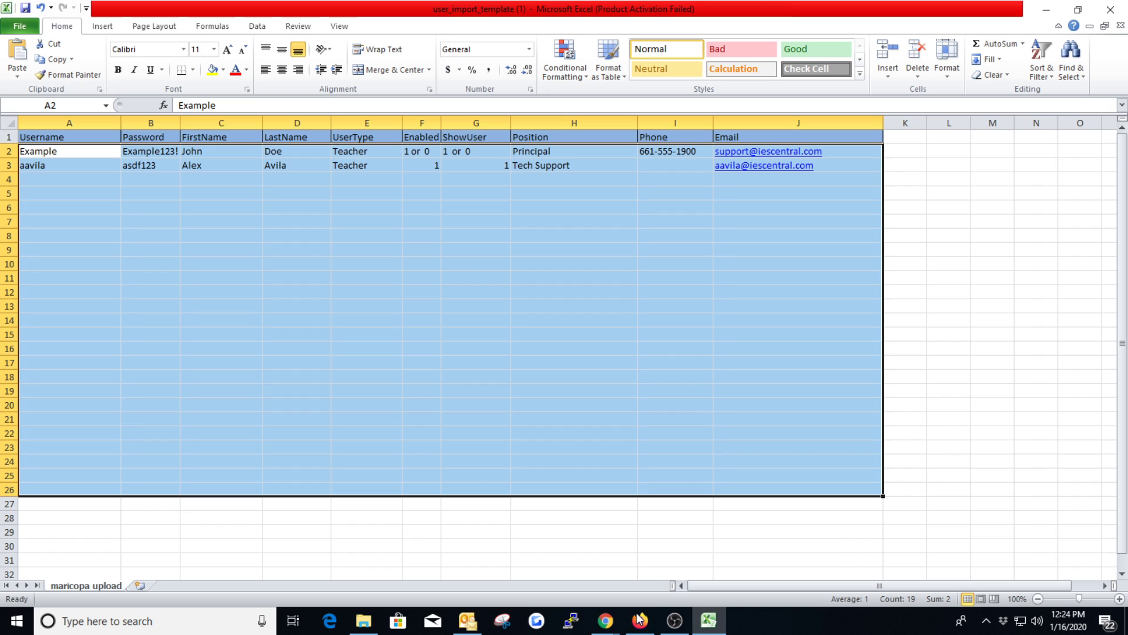
mouse_move(605, 620)
left_click(746, 571)
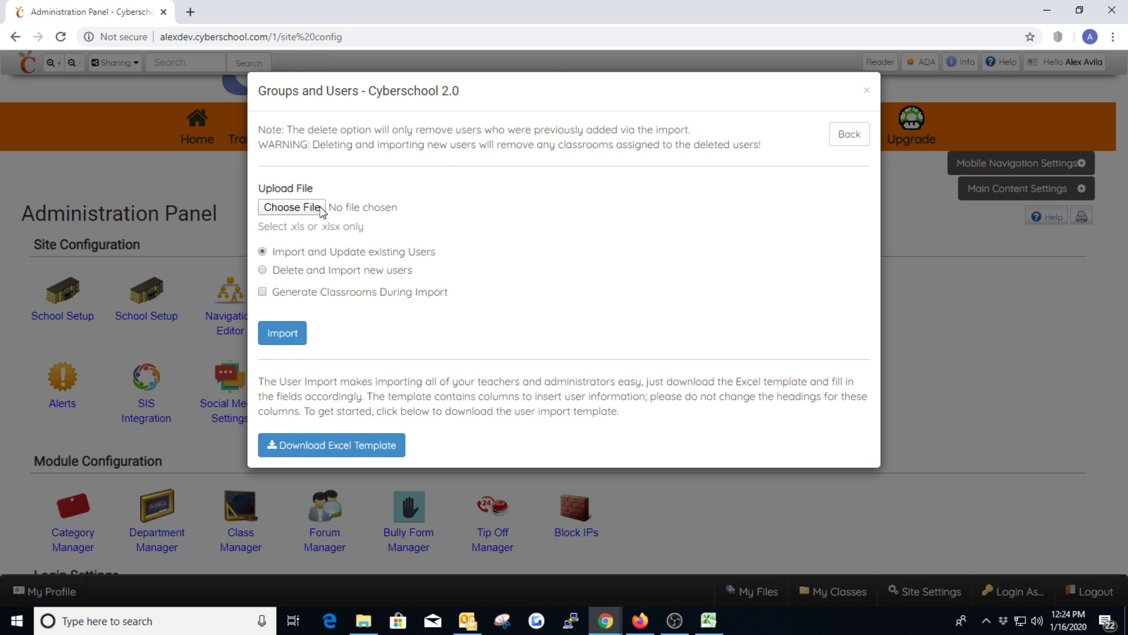
left_click(298, 209)
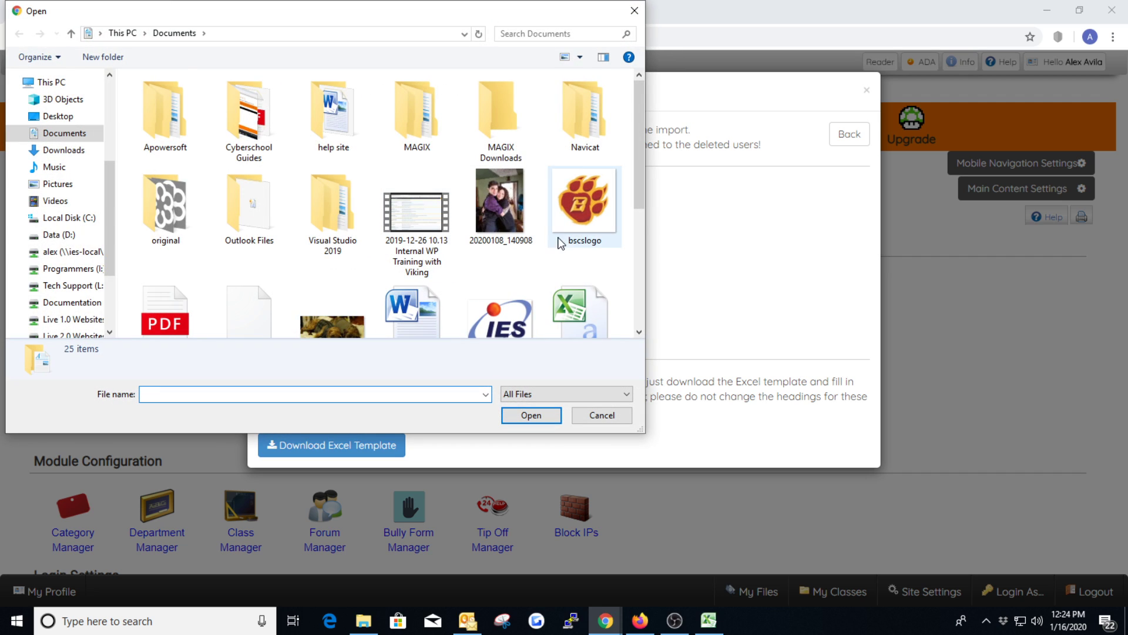
scroll(464, 283, "down", 3)
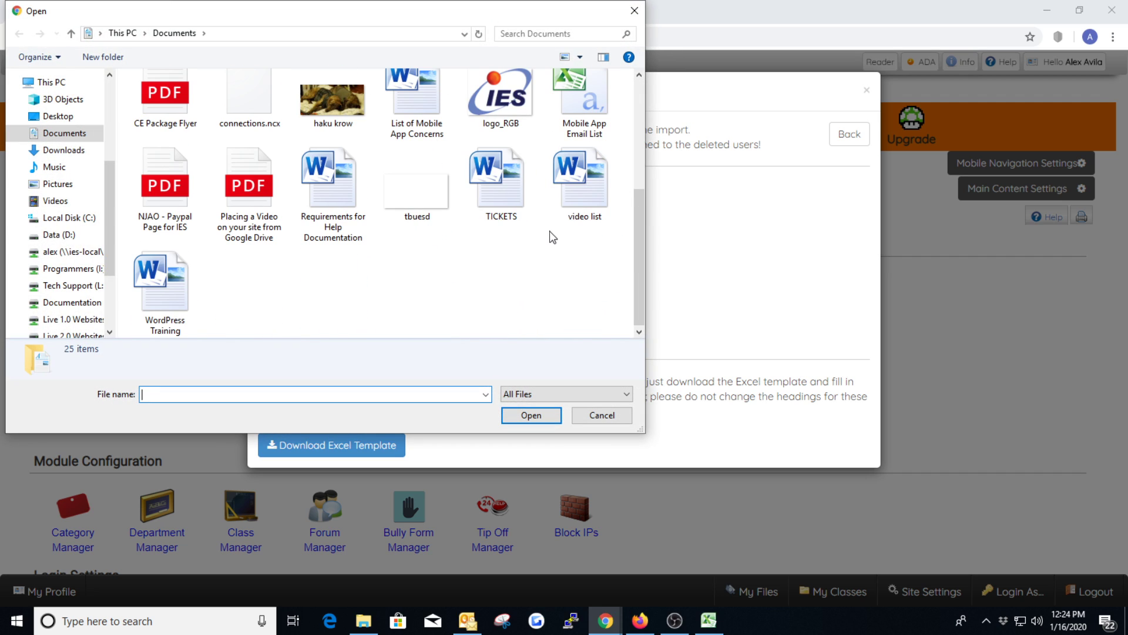
left_click(56, 151)
double_click(168, 120)
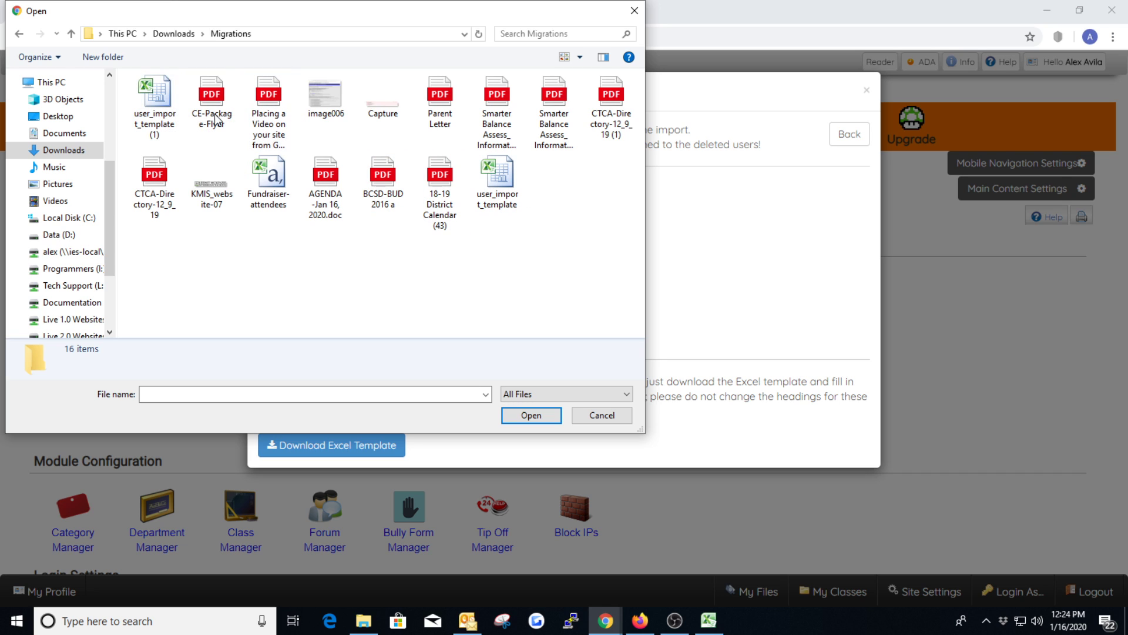
double_click(154, 104)
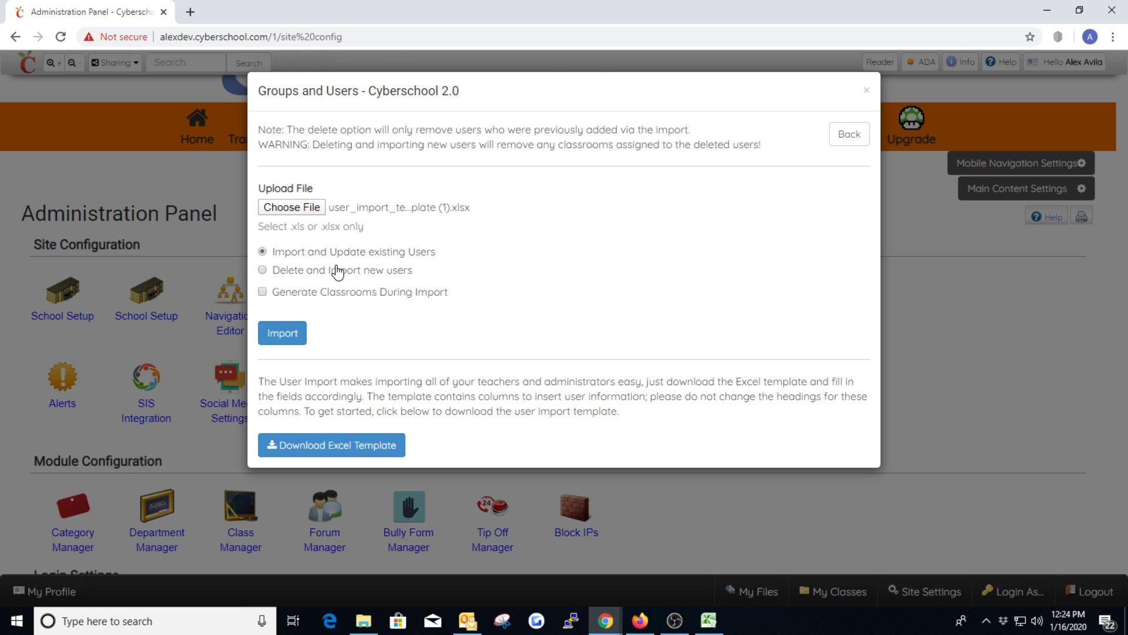
Step: Try the Delete and Import new users and Generate Classrooms During Import options, and return to Import and Update existing Users
left_click(262, 270)
left_click(263, 292)
left_click(263, 294)
left_click(262, 254)
Step: Switch to Excel and examine the Username column and the user's details across row 3 of the import template
left_click(709, 620)
left_click(88, 209)
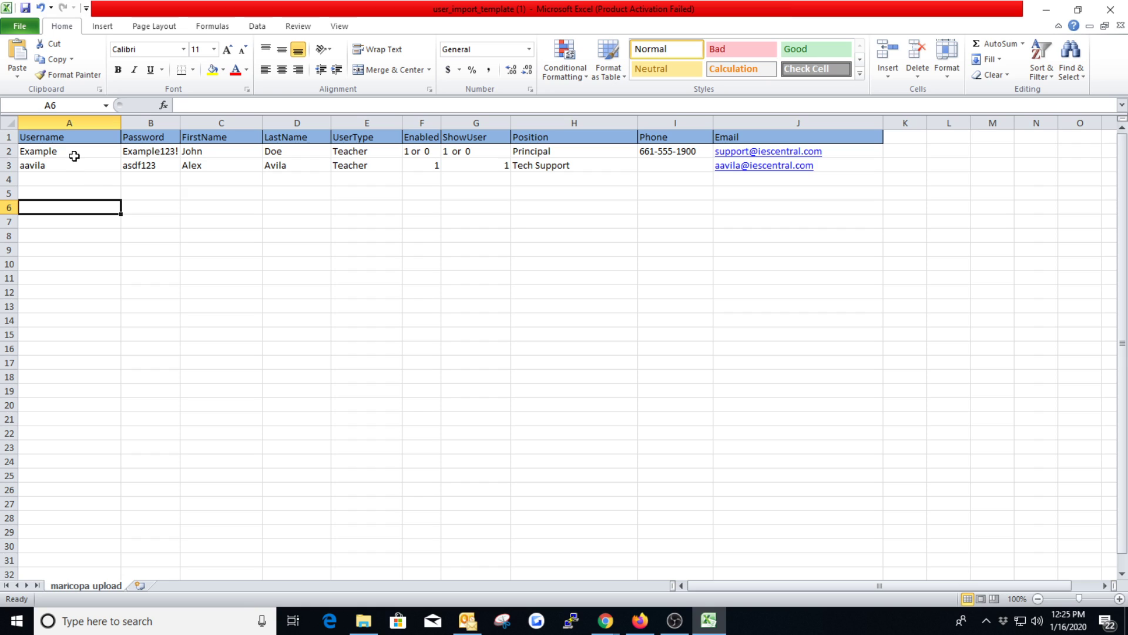
left_click_drag(74, 156, 90, 382)
left_click(90, 362)
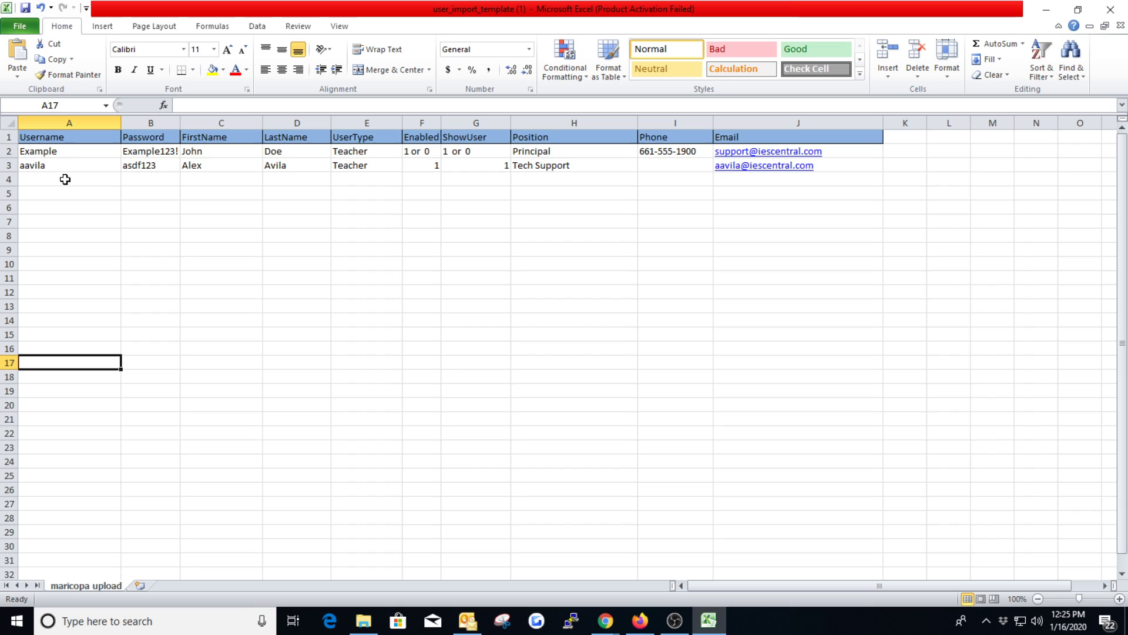
left_click(64, 165)
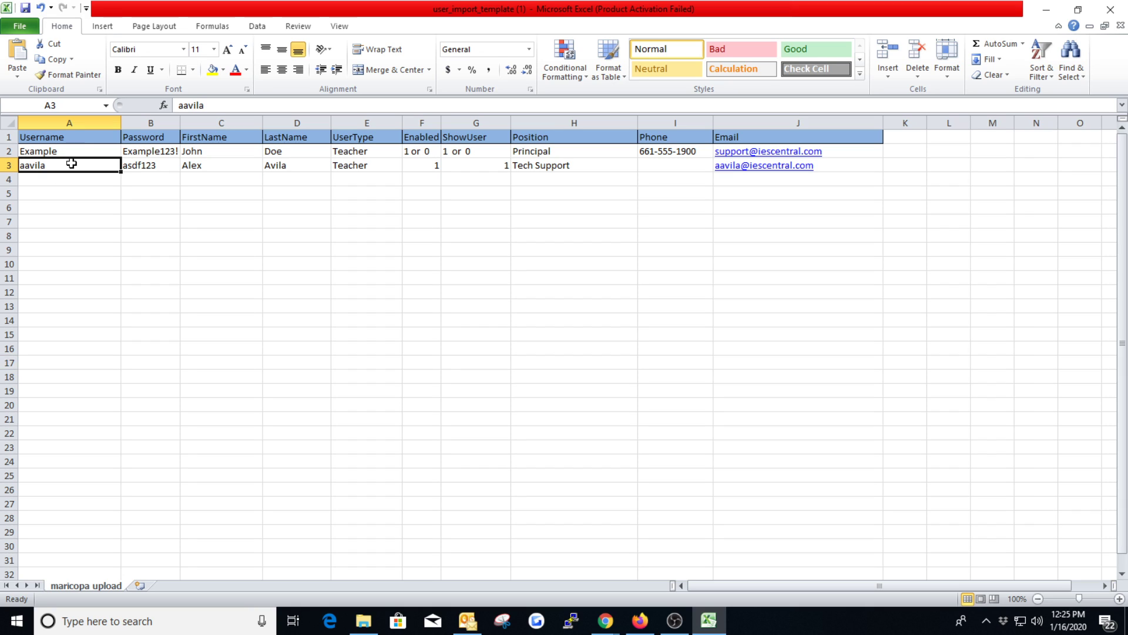
left_click(62, 196)
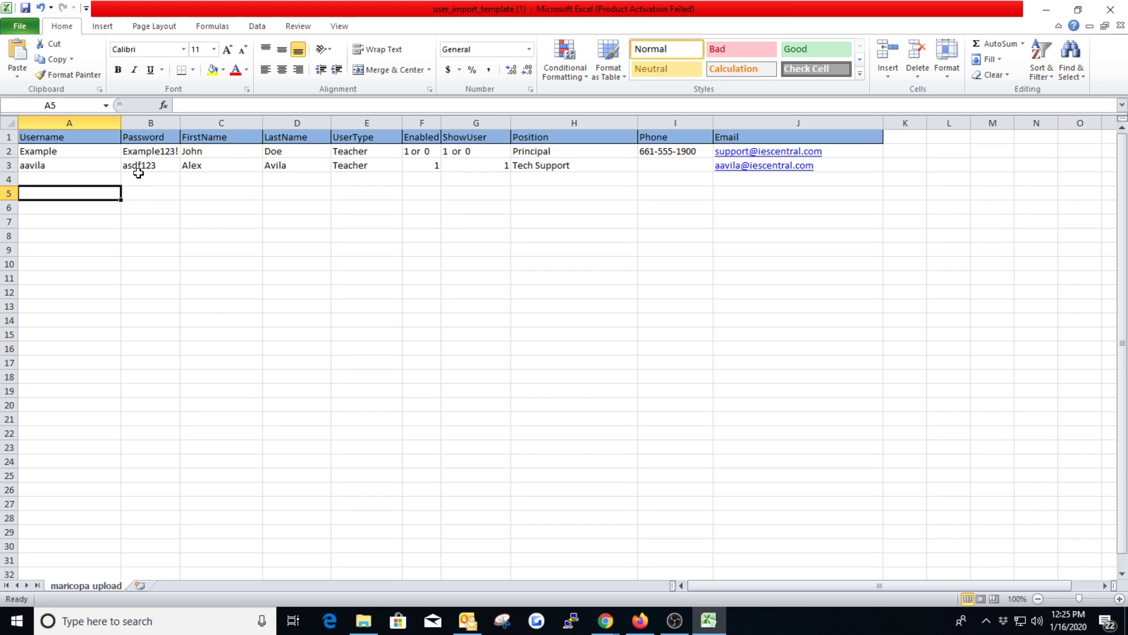
left_click_drag(149, 169, 796, 167)
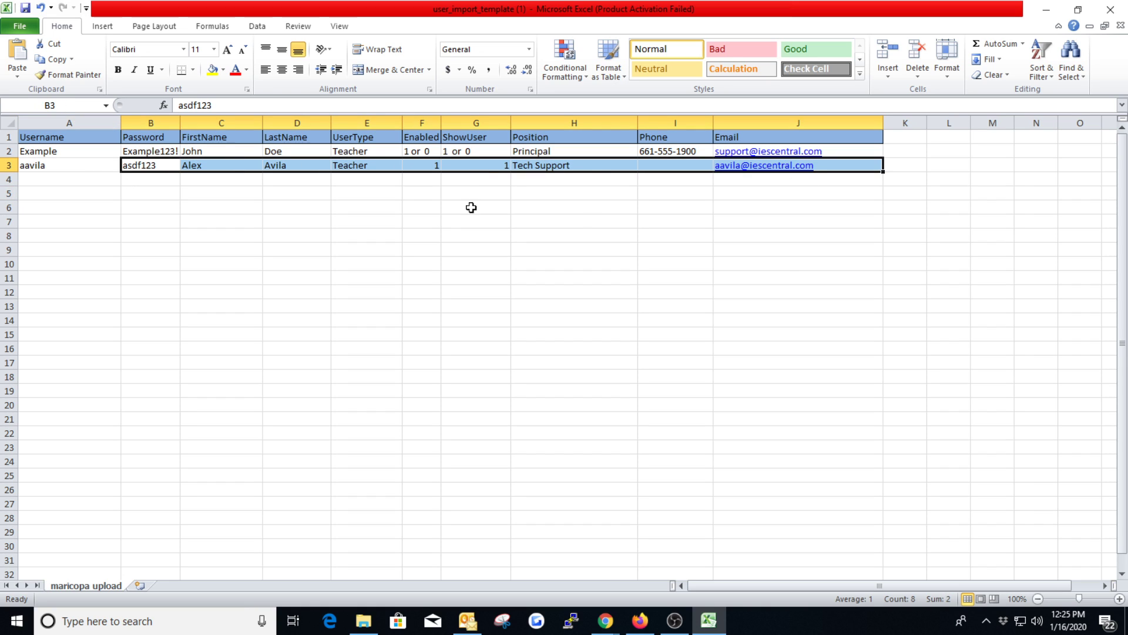
left_click(373, 318)
Step: Switch to Chrome and set the import mode to Delete and Import new users
mouse_move(605, 621)
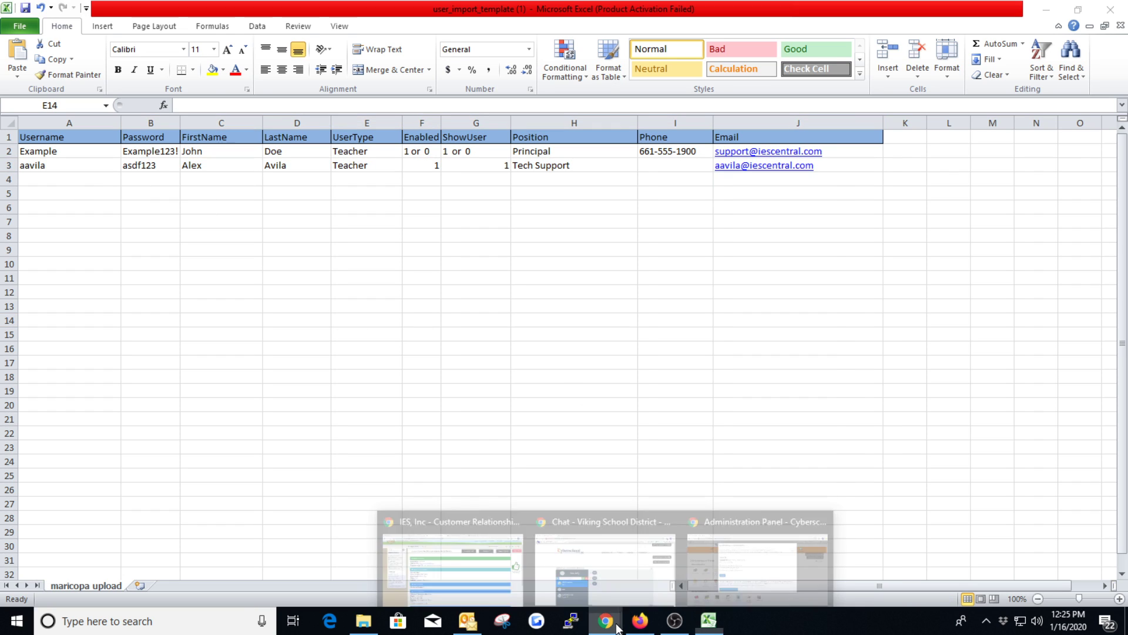
left_click(739, 573)
left_click(262, 270)
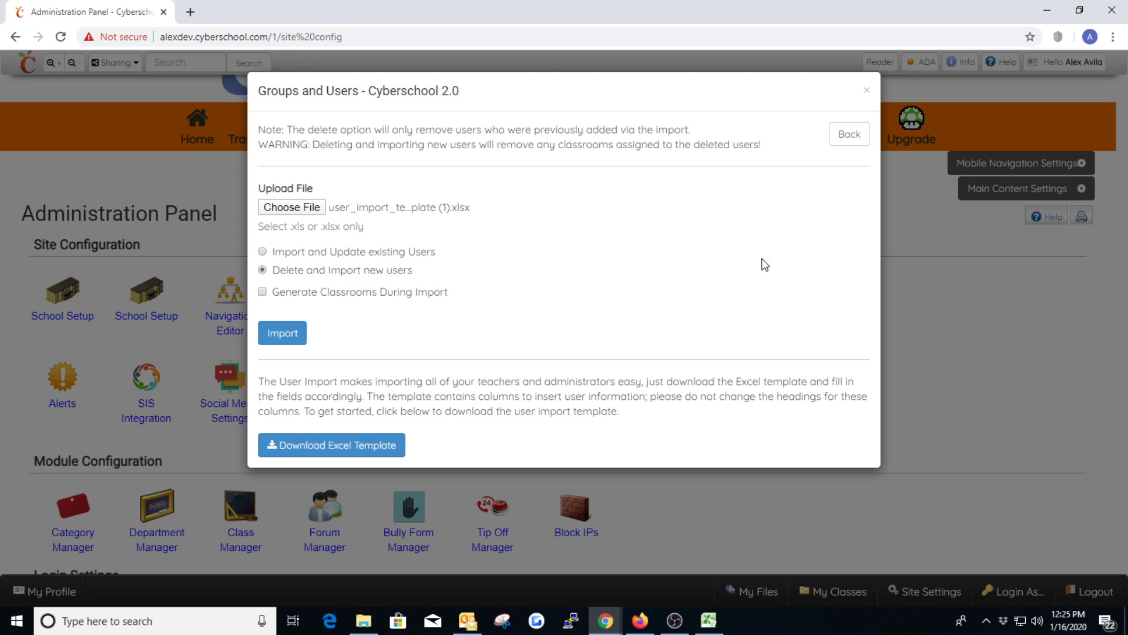
Step: Switch to Excel and review the range of user rows A2:J26 in the import template
left_click(708, 619)
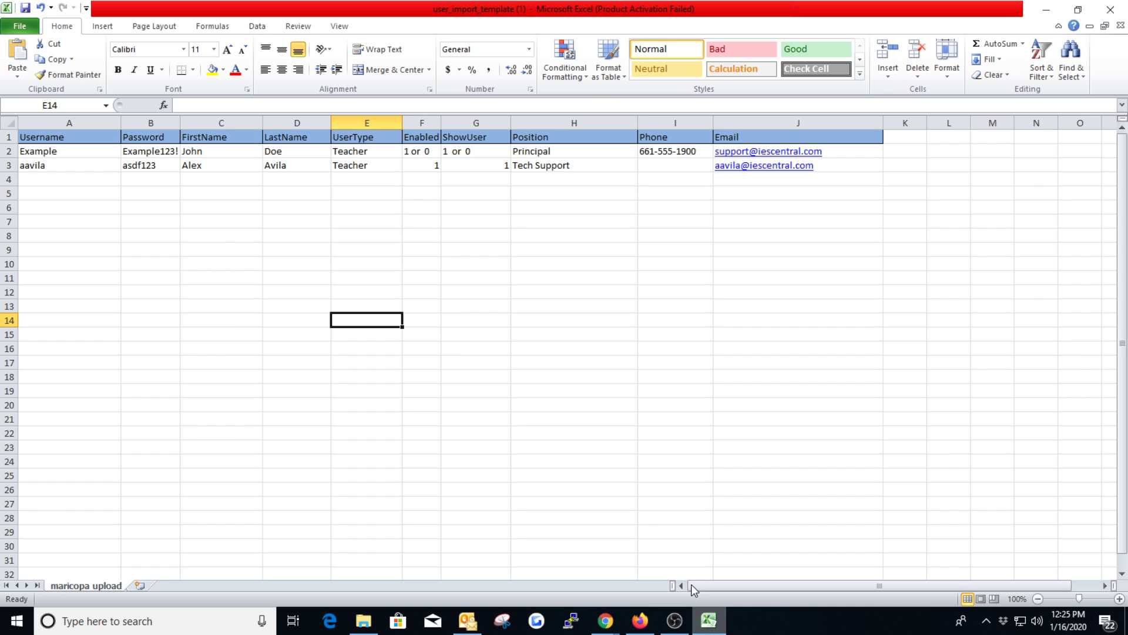
left_click(56, 150)
left_click_drag(57, 150, 803, 484)
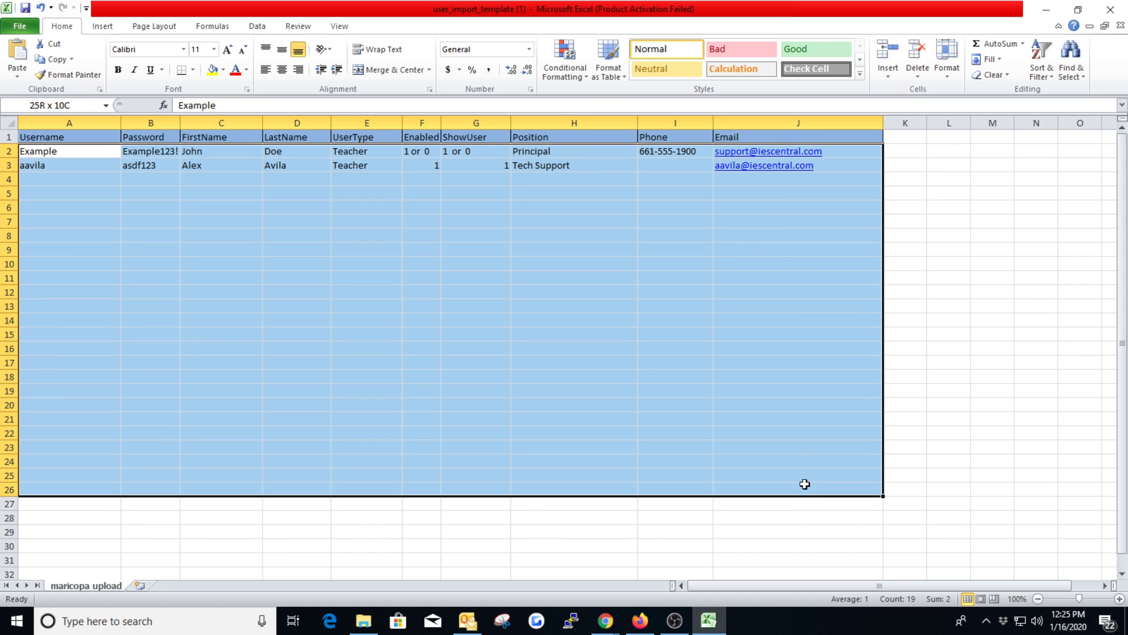
left_click(642, 336)
left_click(322, 252)
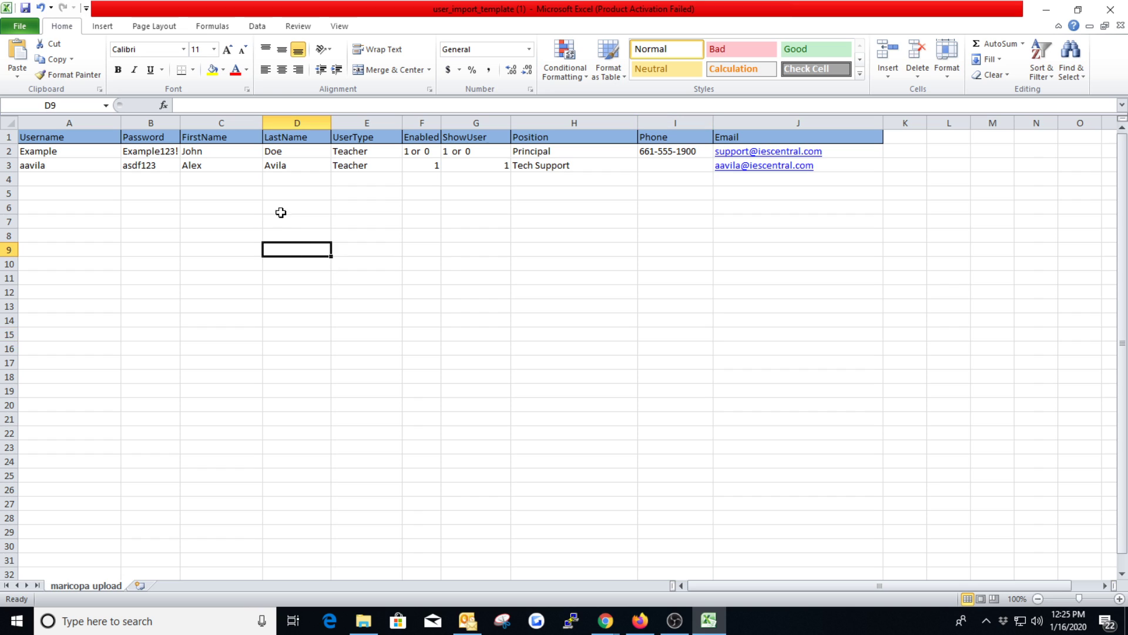
Step: Switch to Chrome and enable Generate Classrooms During Import
mouse_move(605, 620)
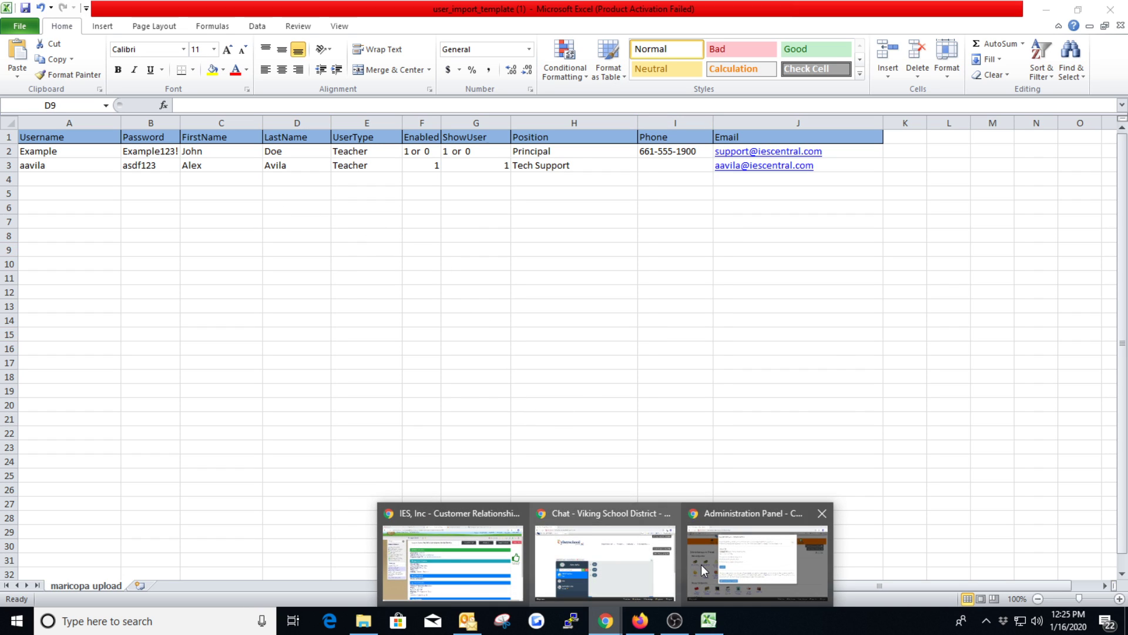
left_click(701, 564)
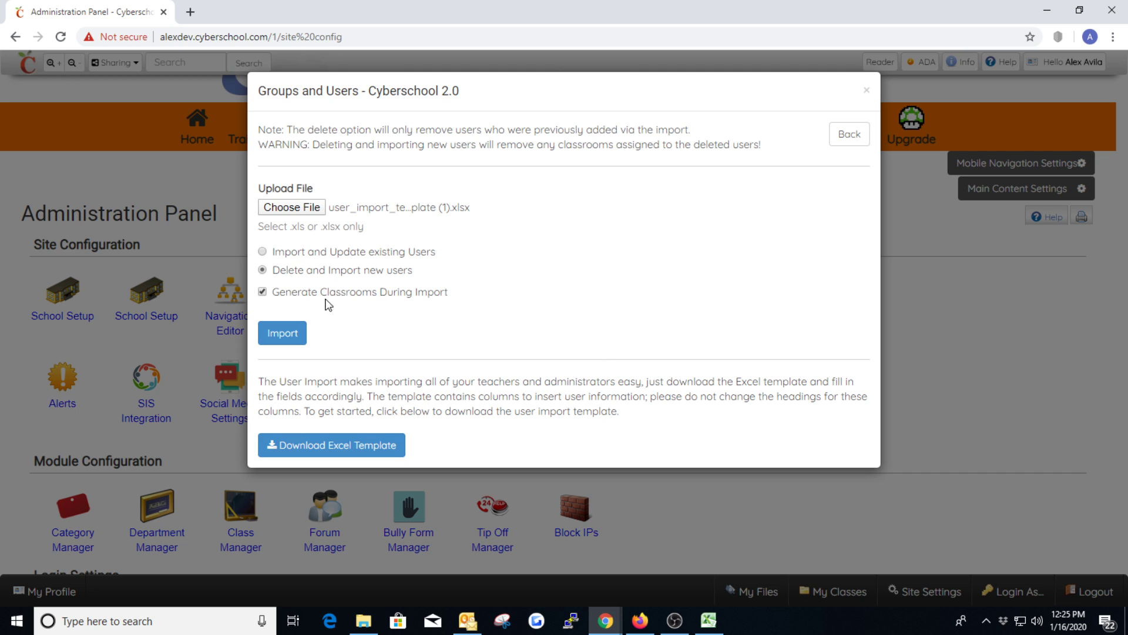
Step: Switch to Excel and examine the user entries from row 3 downward, across the Username to Email columns
left_click(709, 620)
left_click(85, 193)
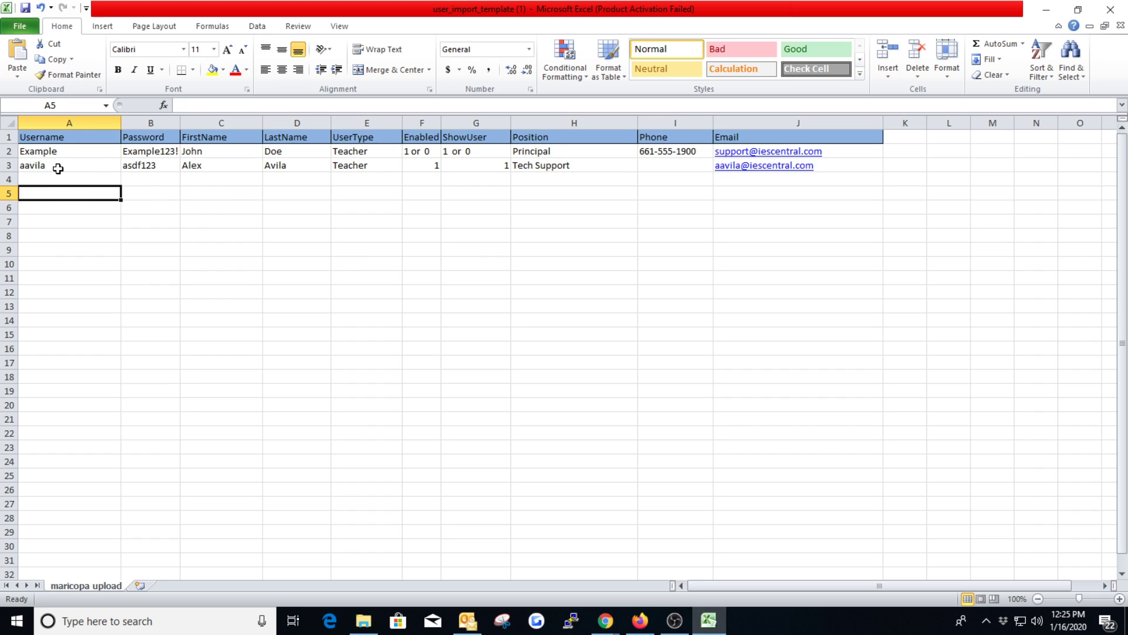
left_click_drag(58, 166, 785, 458)
left_click(761, 416)
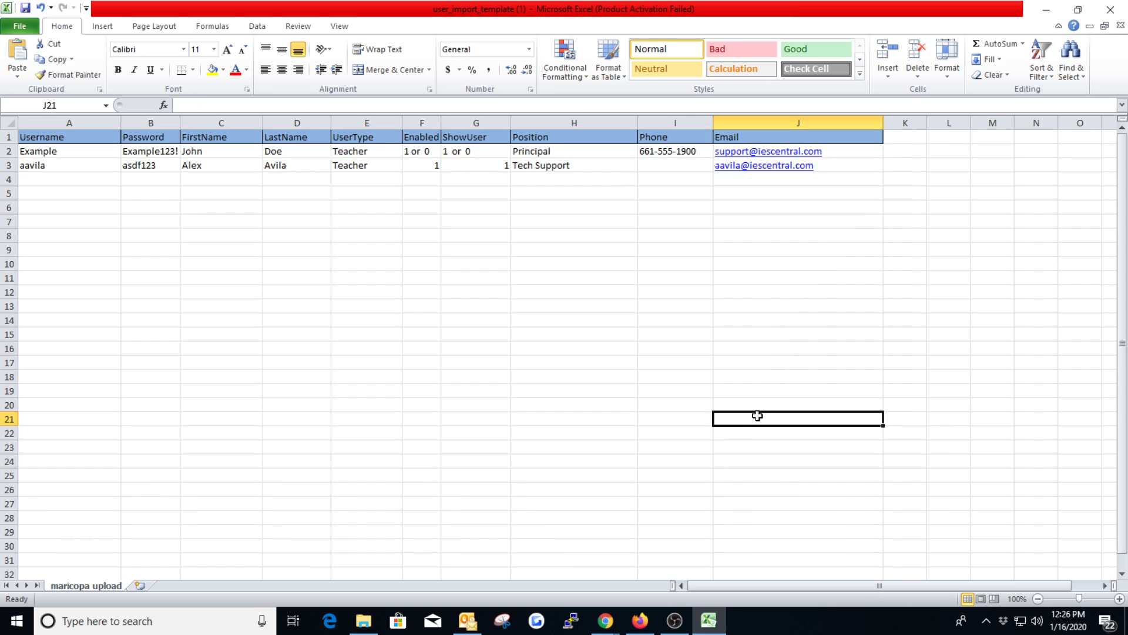
Step: Switch to Chrome, disable Generate Classrooms During Import, and set the import mode to Import and Update existing Users
mouse_move(605, 624)
left_click(756, 555)
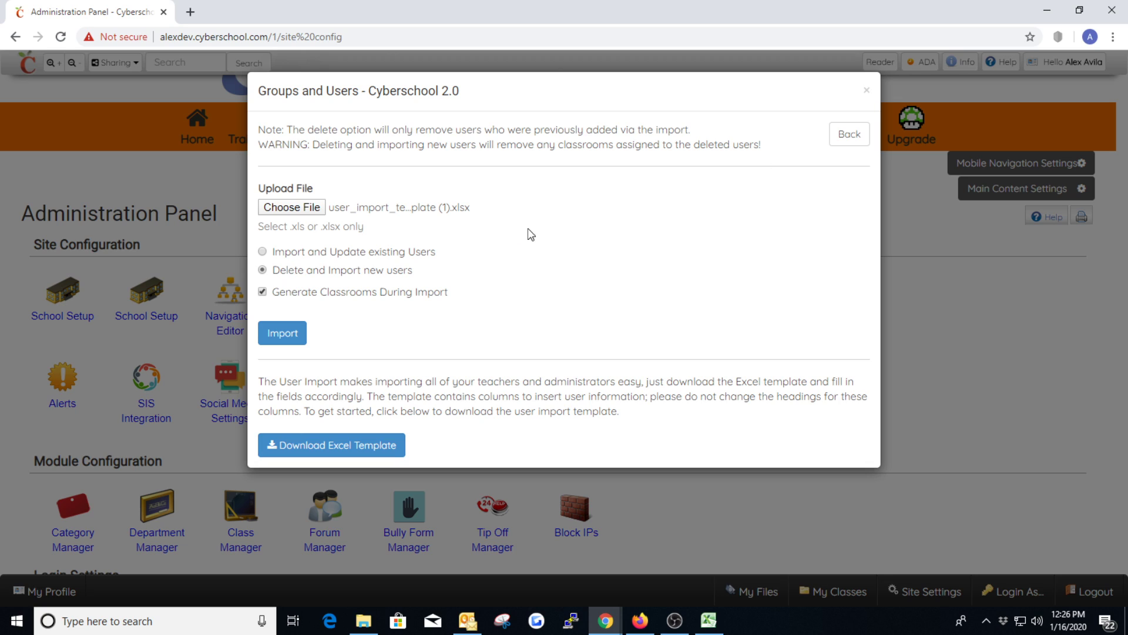
left_click(263, 292)
left_click(263, 251)
Step: Return to the Groups and Users list, view the users in the Admin group, and close the dialog
left_click(848, 134)
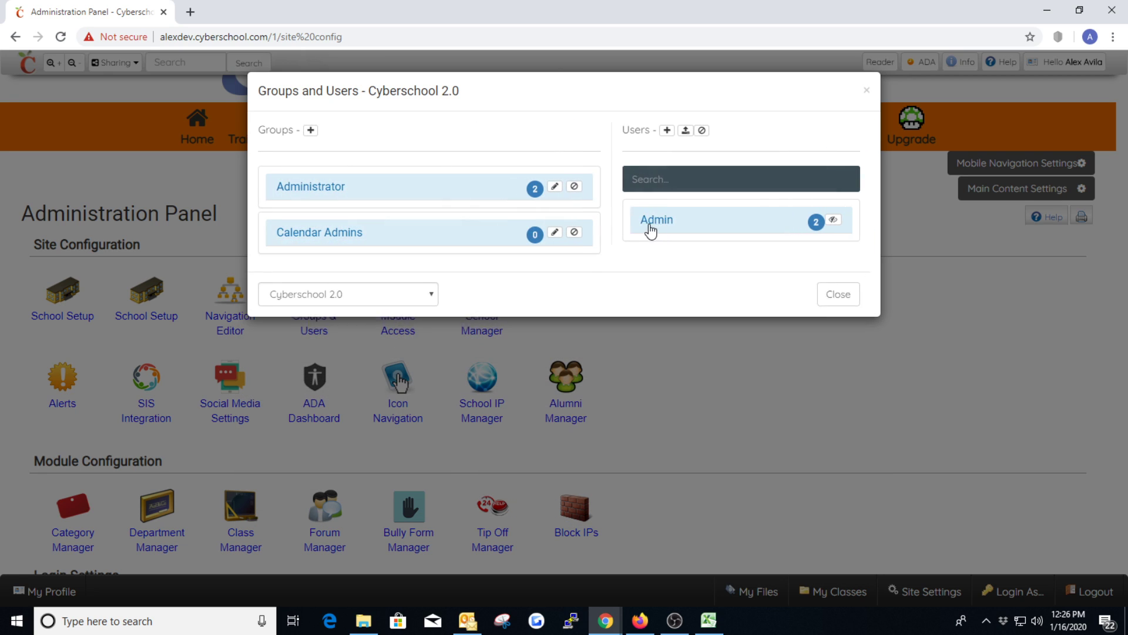
left_click(663, 220)
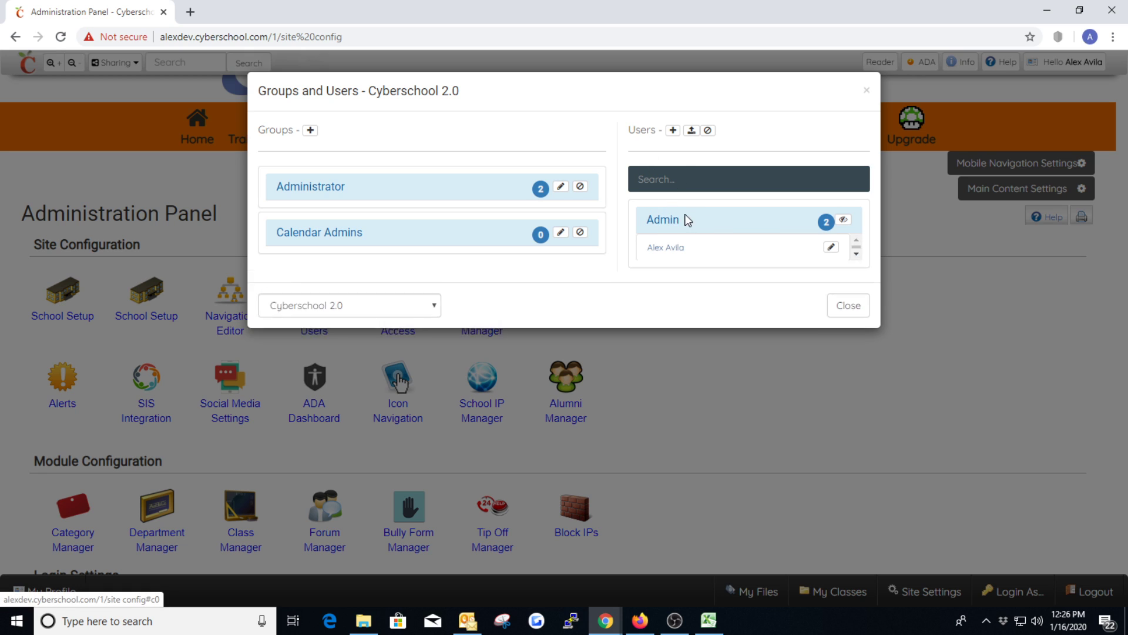
left_click(668, 229)
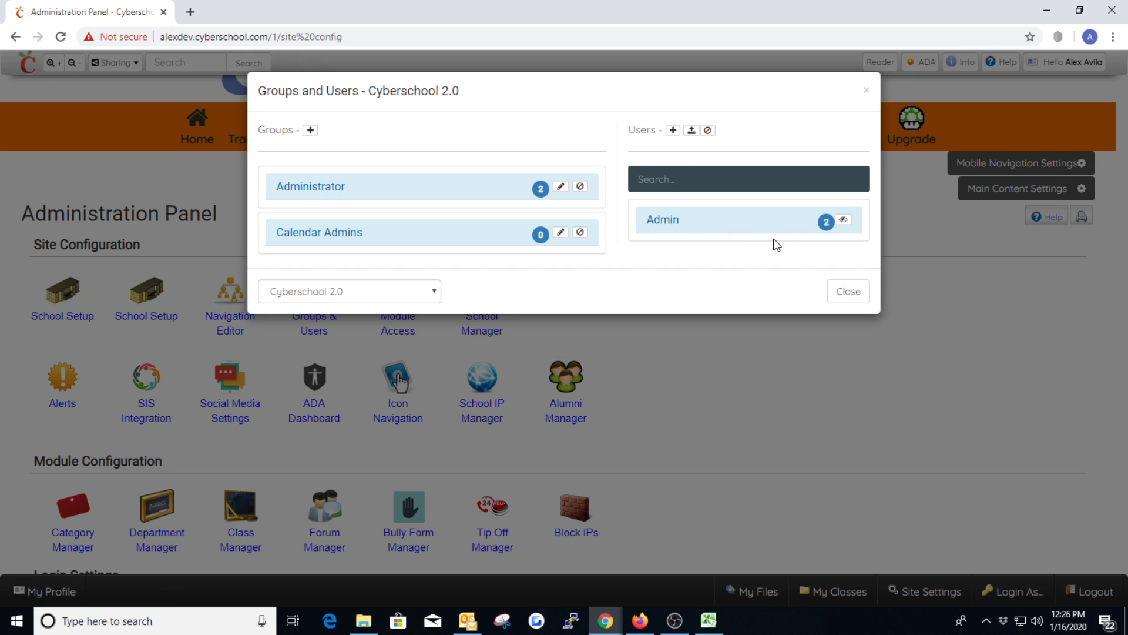
left_click(867, 90)
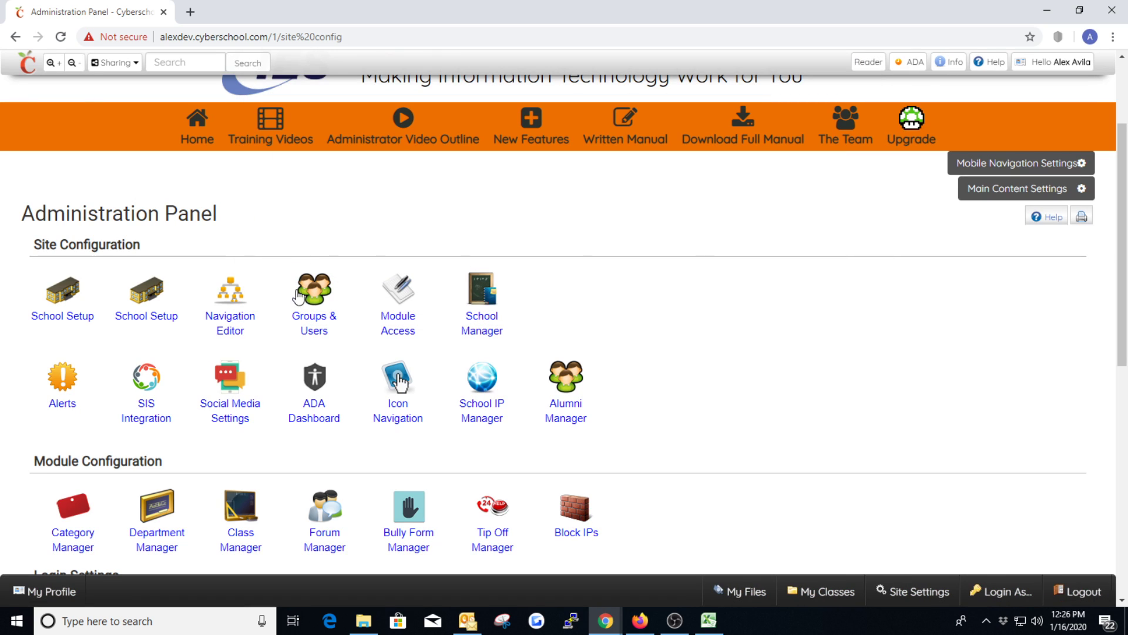
Step: Open the Class Manager from Module Configuration to view the current class configuration
scroll(372, 335, "down", 3)
left_click(236, 397)
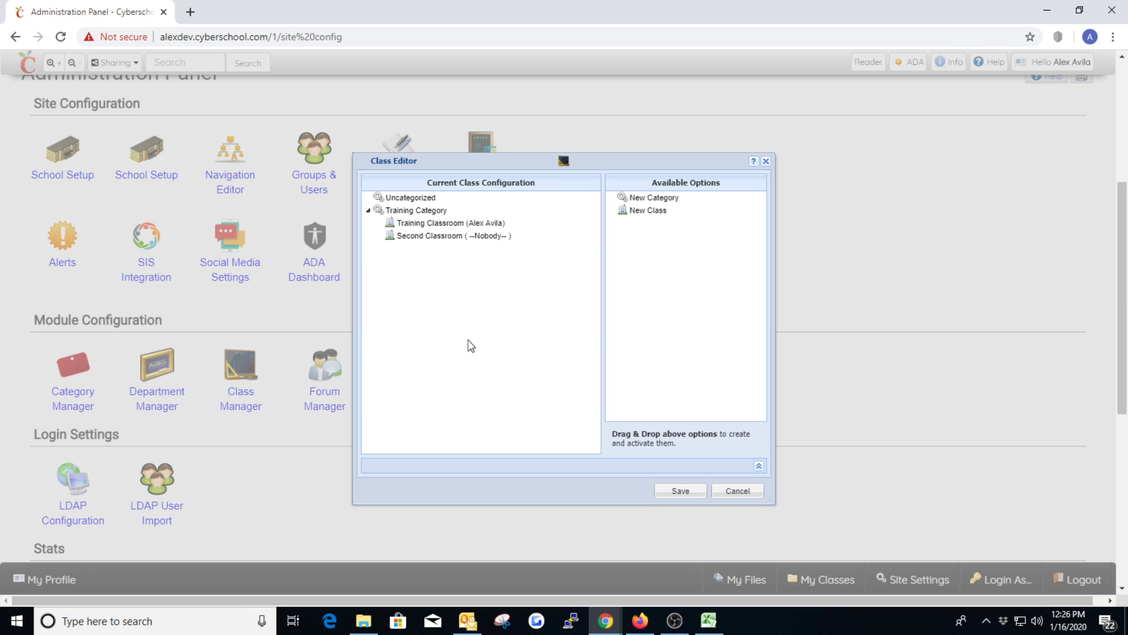